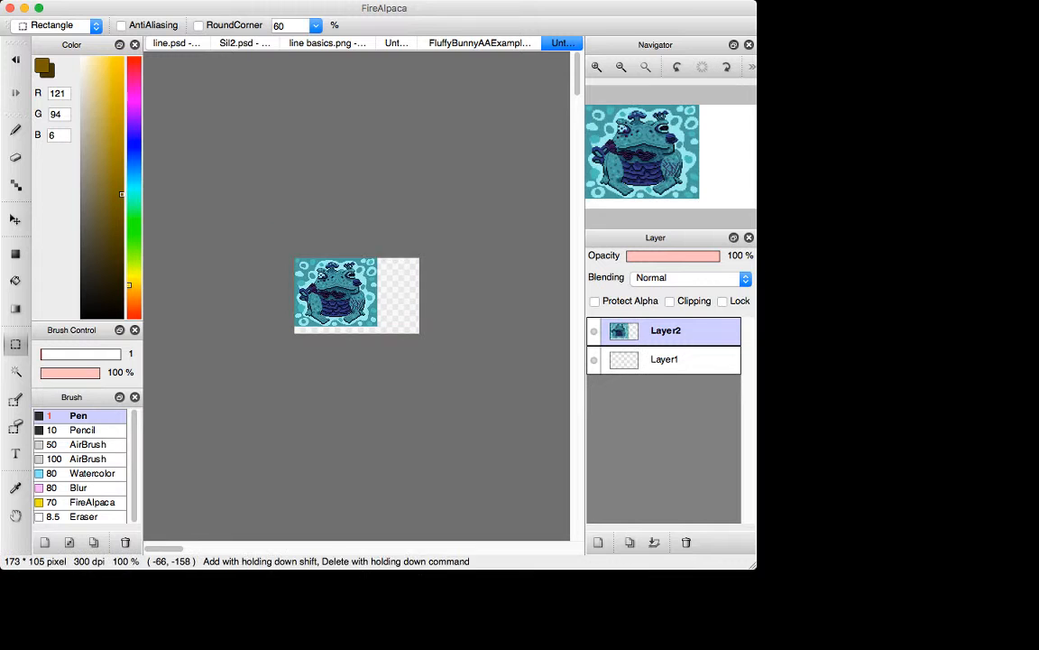
Step: Move the frog artwork on Layer2 about 5 pixels right and 3 pixels down, away from the canvas corner
key(super+plus)
key(super+plus)
key(super+plus)
key(v)
drag(261, 287, 270, 294)
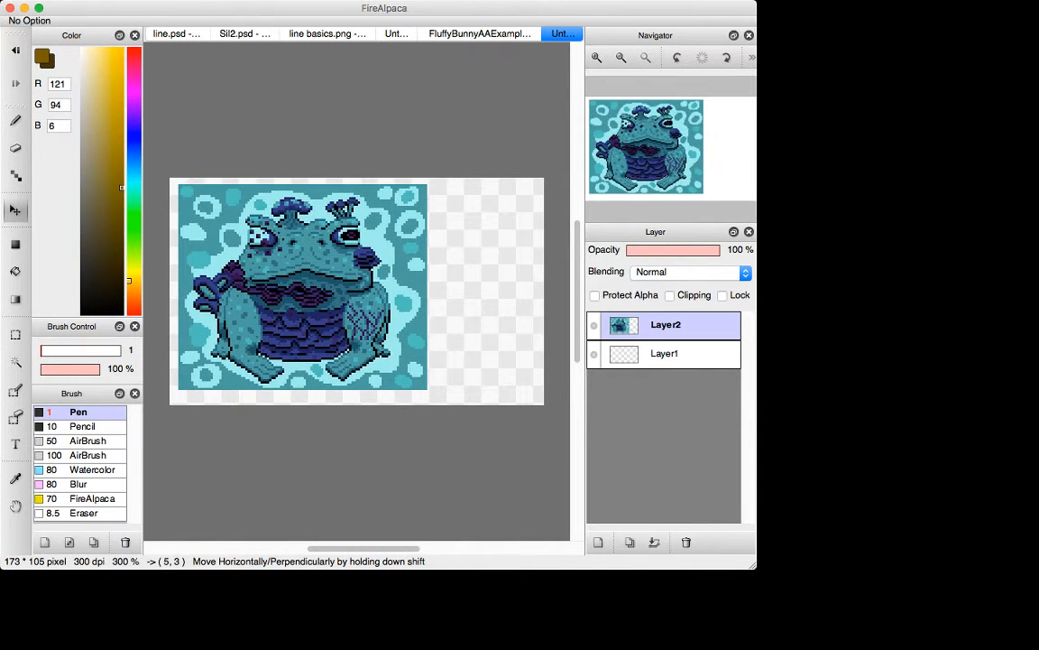
Step: Add a new empty layer above the frog artwork's layer
key(super+Tab)
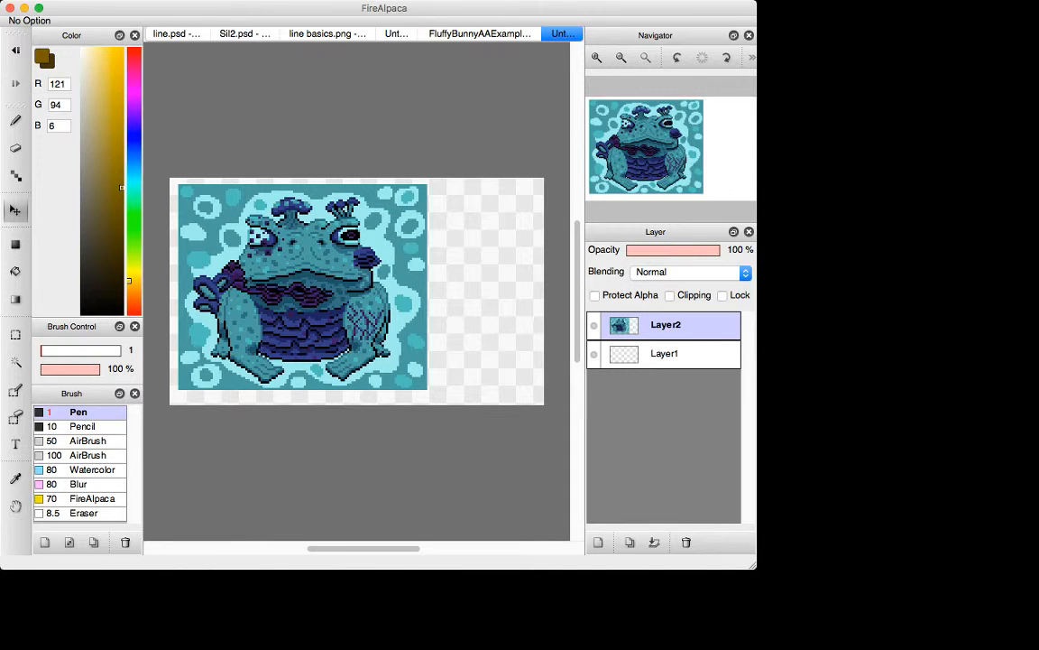
key(super+Tab)
click(597, 541)
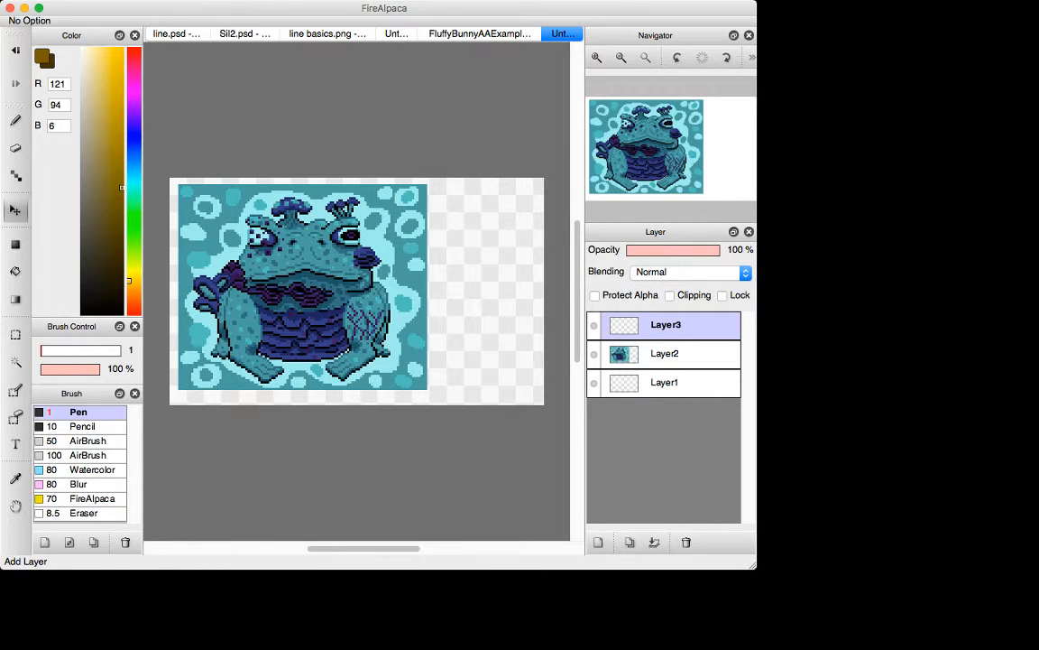
Step: Sample black and purple from the frog's arm and paint a black swatch on the empty canvas beside the artwork
key(super+plus)
key(super+plus)
key(super+plus)
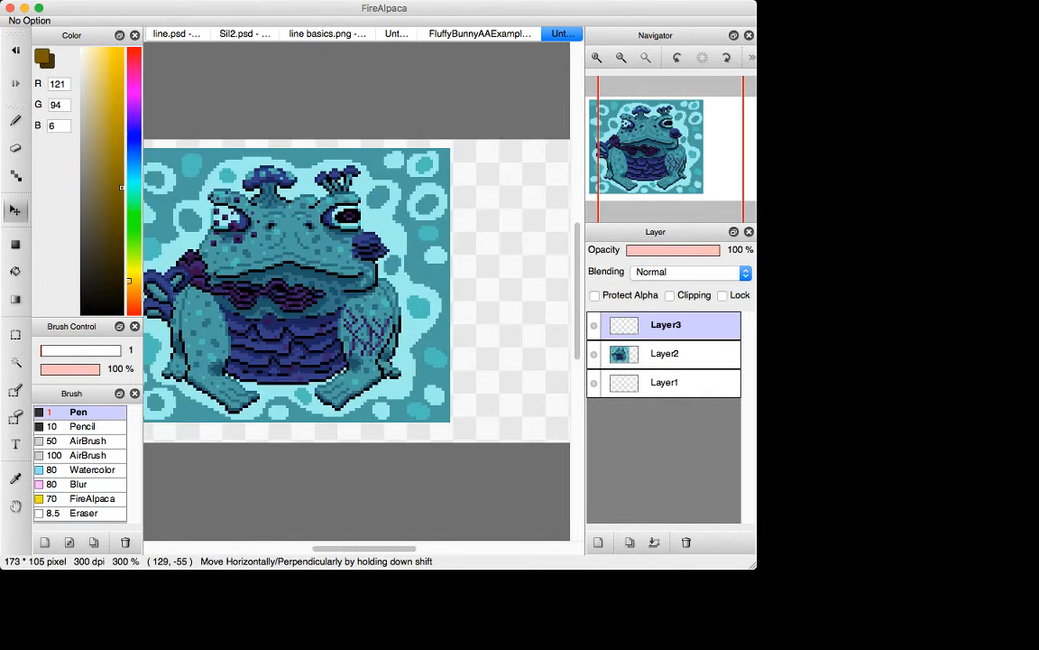
key(super+minus)
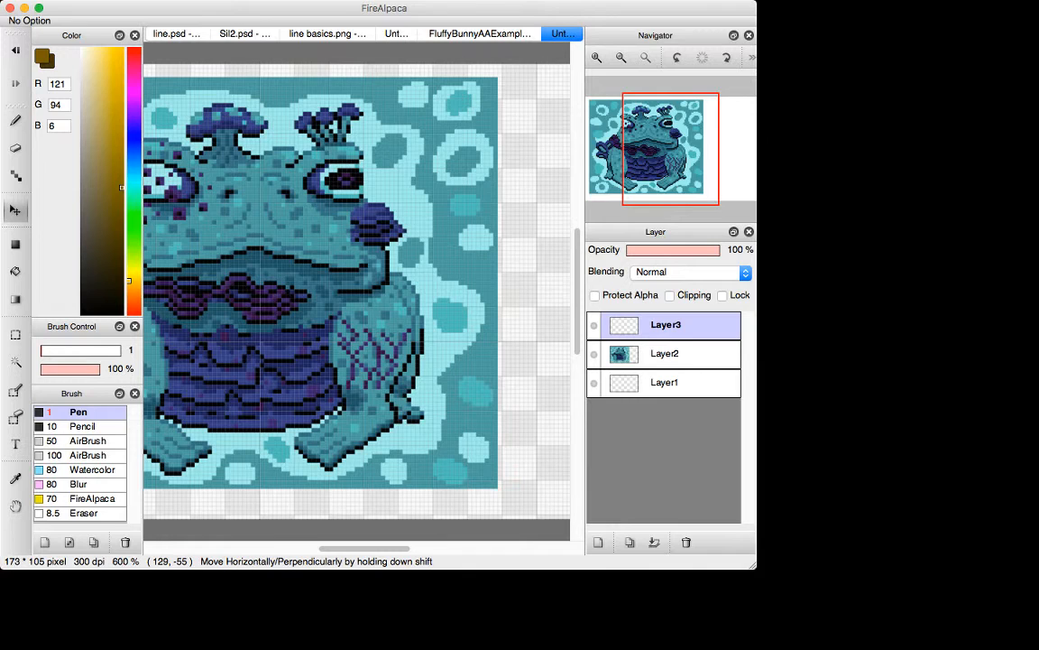
key(i)
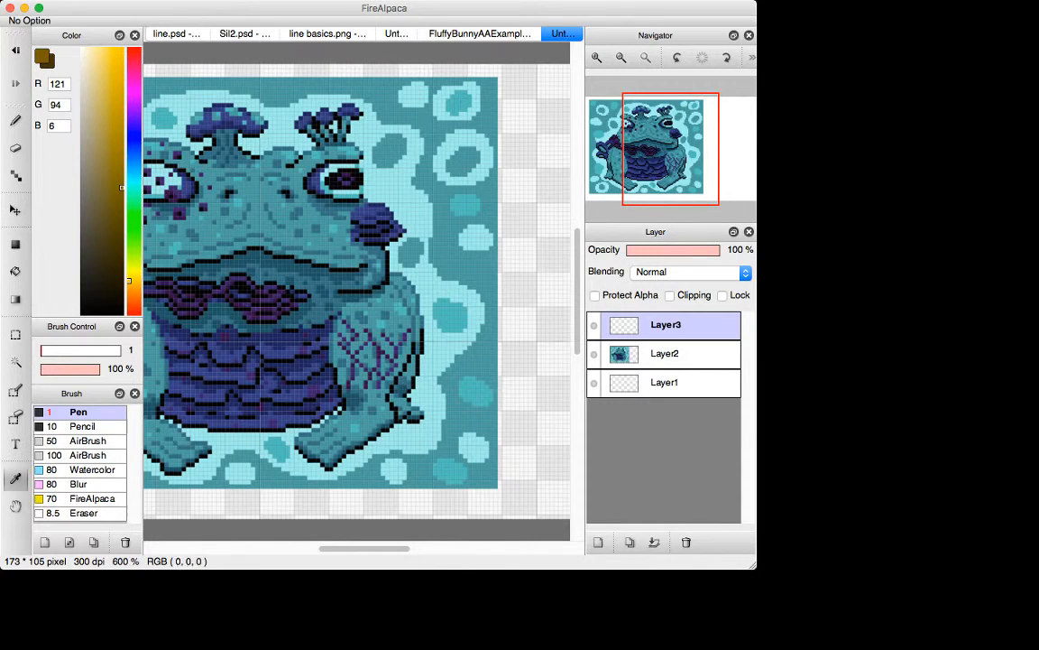
click(414, 347)
key(x)
click(404, 344)
key(x)
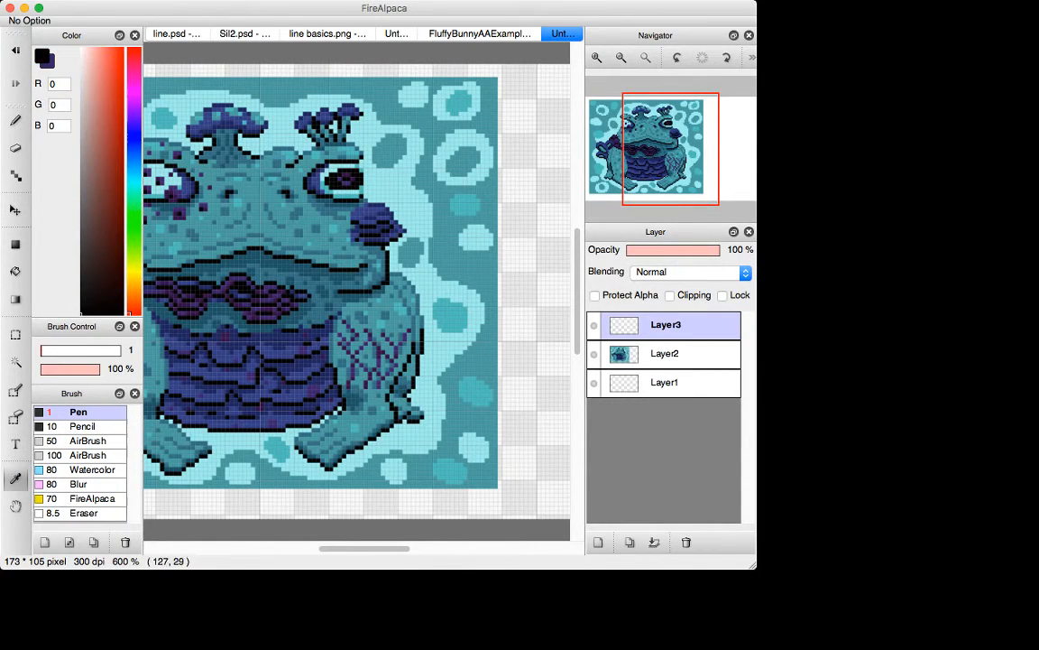
key(shift+b)
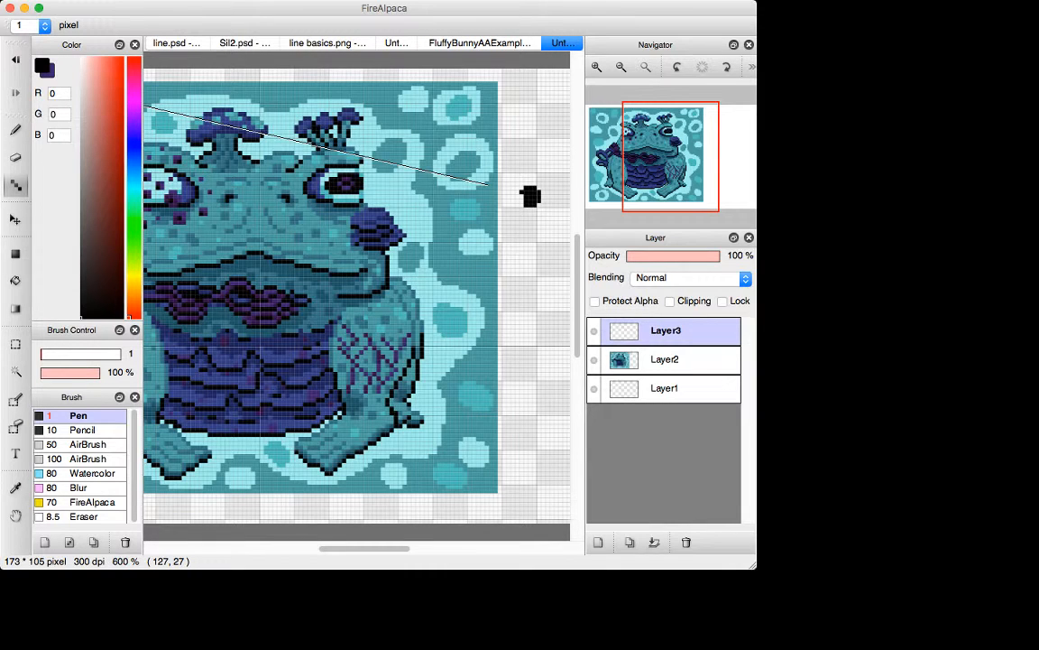
Step: Paint a purple (61, 36, 106) swatch directly below the black one and erase its stray edge pixels
key(x)
drag(527, 208, 519, 215)
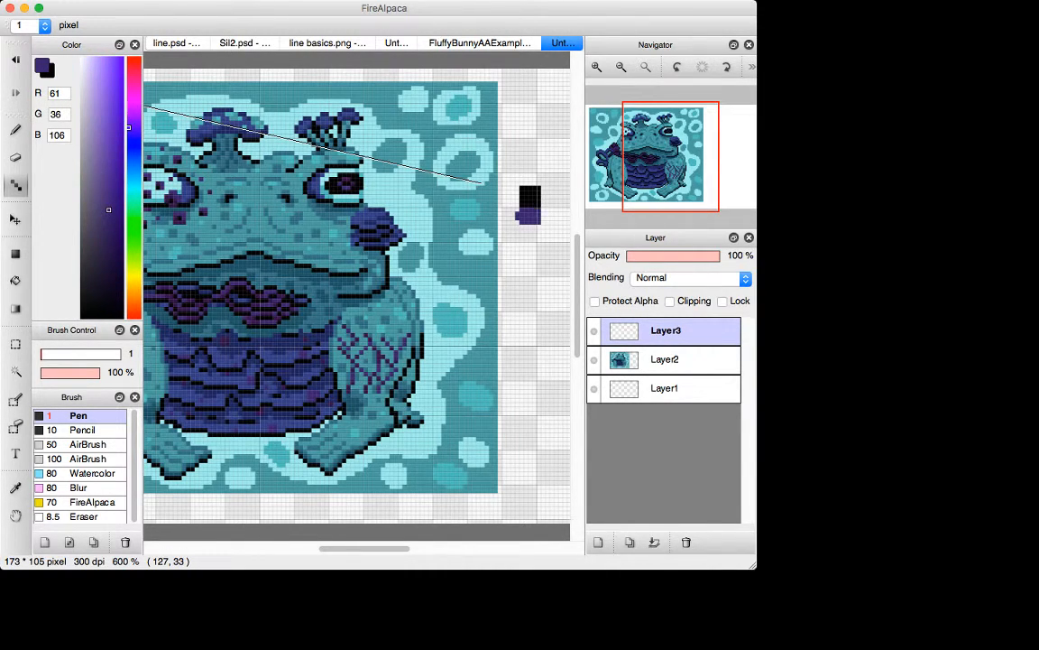
key(e)
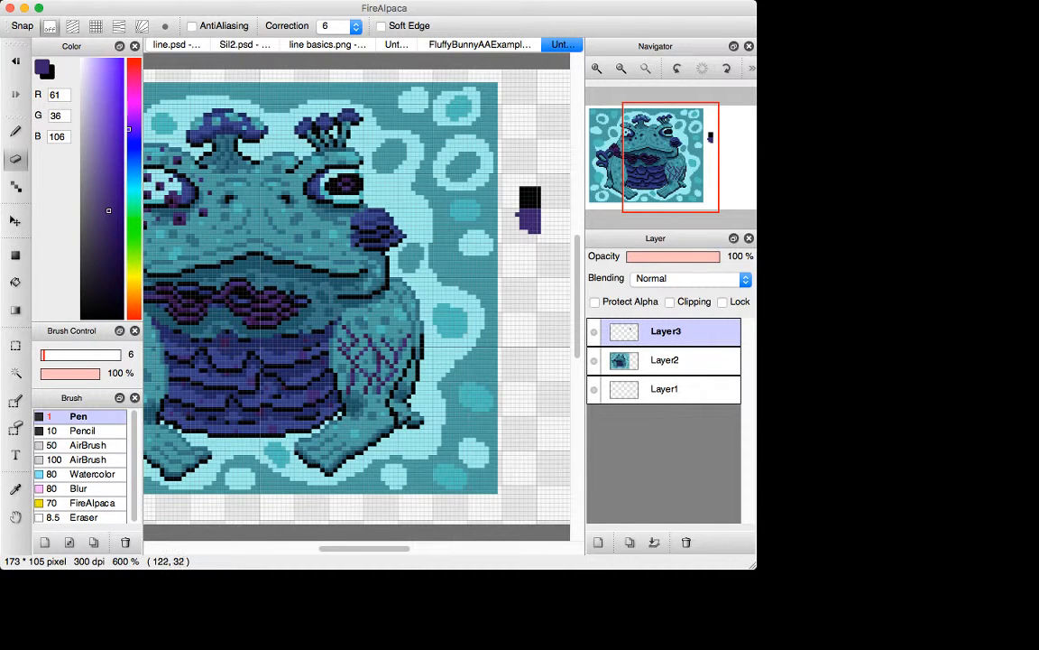
click(517, 215)
drag(524, 232, 539, 232)
Step: Sample the blue (53, 63, 130) from the frog's snout growth and paint a swatch of it below the purple one
key(i)
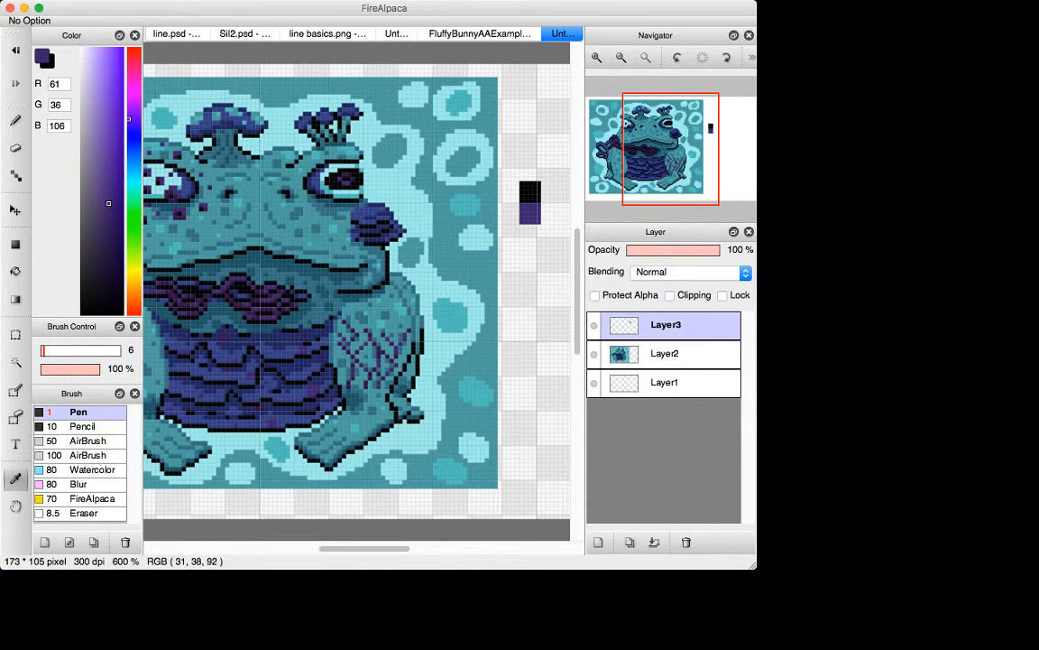
click(366, 234)
key(d)
mouse_move(519, 231)
mouse_down()
mouse_move(534, 232)
mouse_move(529, 244)
mouse_move(540, 234)
mouse_up()
key(super+z)
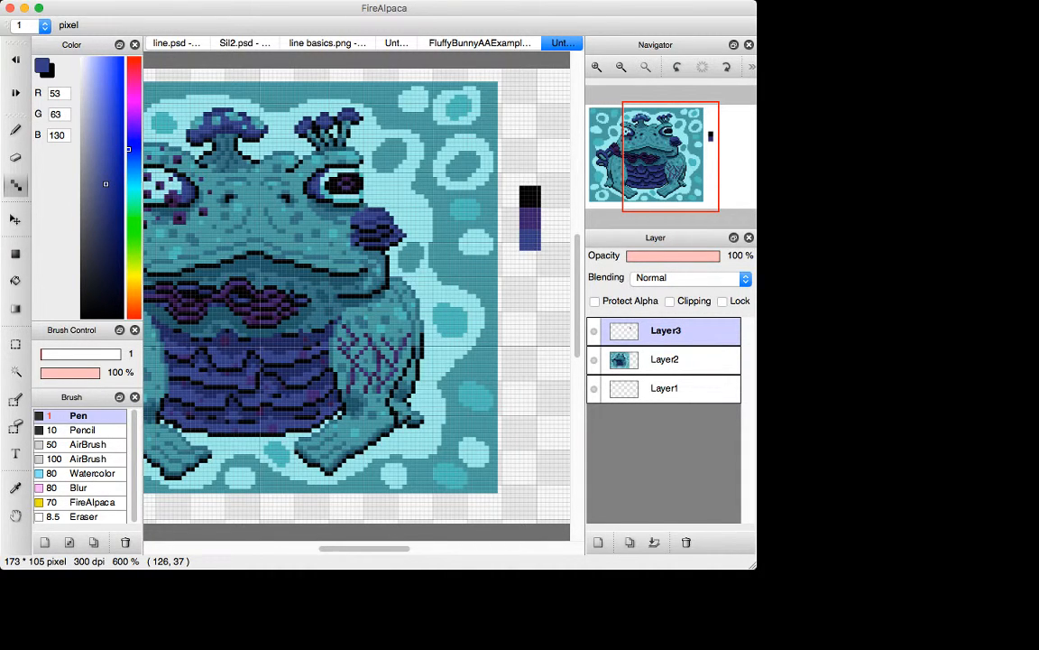
Step: Sample the dark blue (31, 38, 92) from the artwork and paint a swatch of it to the right of the palette column
key(i)
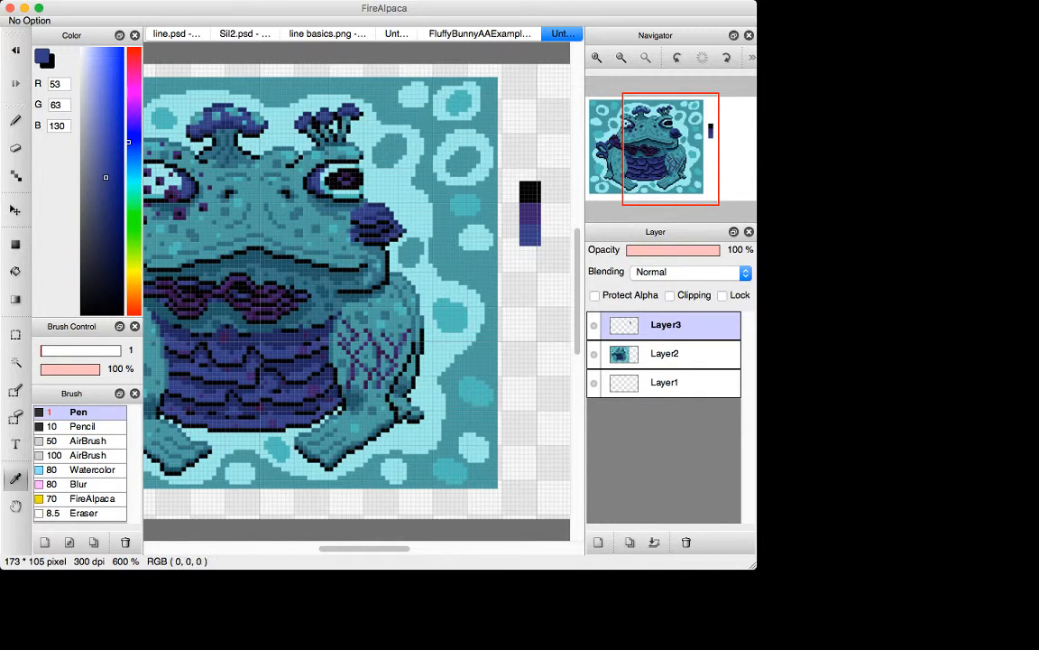
click(289, 343)
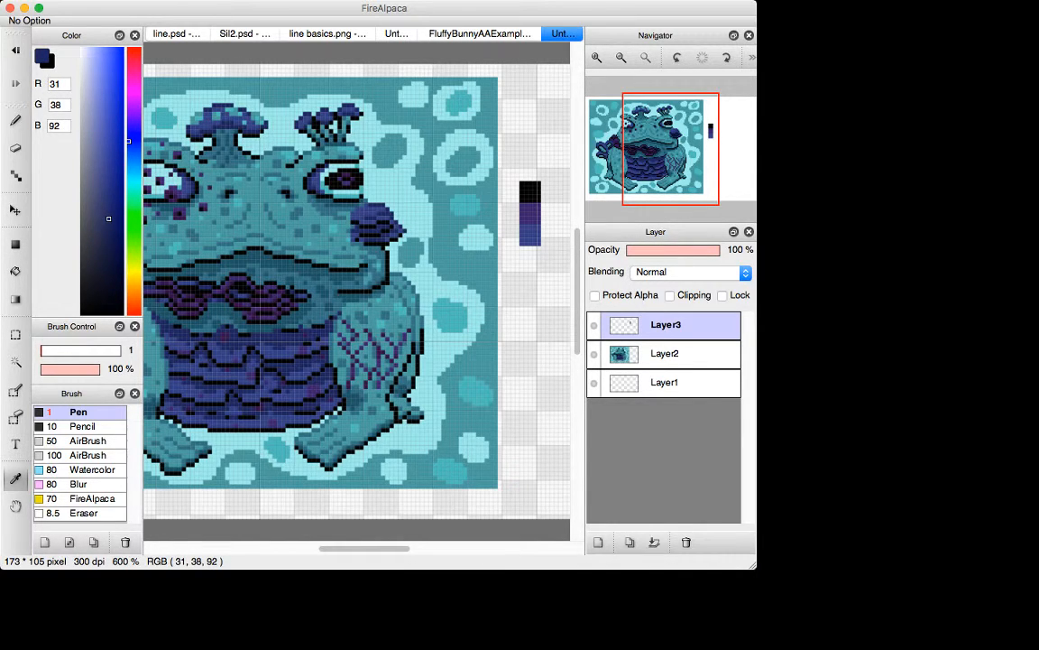
click(530, 235)
key(x)
click(376, 228)
key(b)
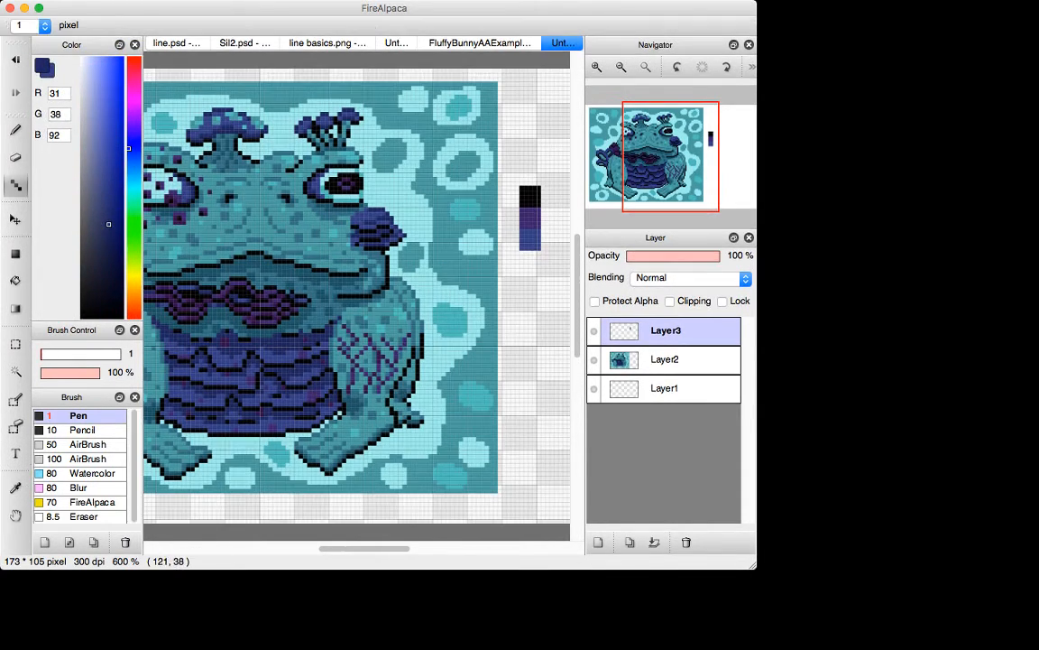
mouse_move(509, 235)
mouse_down()
mouse_move(516, 252)
mouse_move(555, 228)
mouse_up()
key(super+z)
Step: Select the dark blue swatch and move it up 7 pixels so it sits beside the black swatch
key(m)
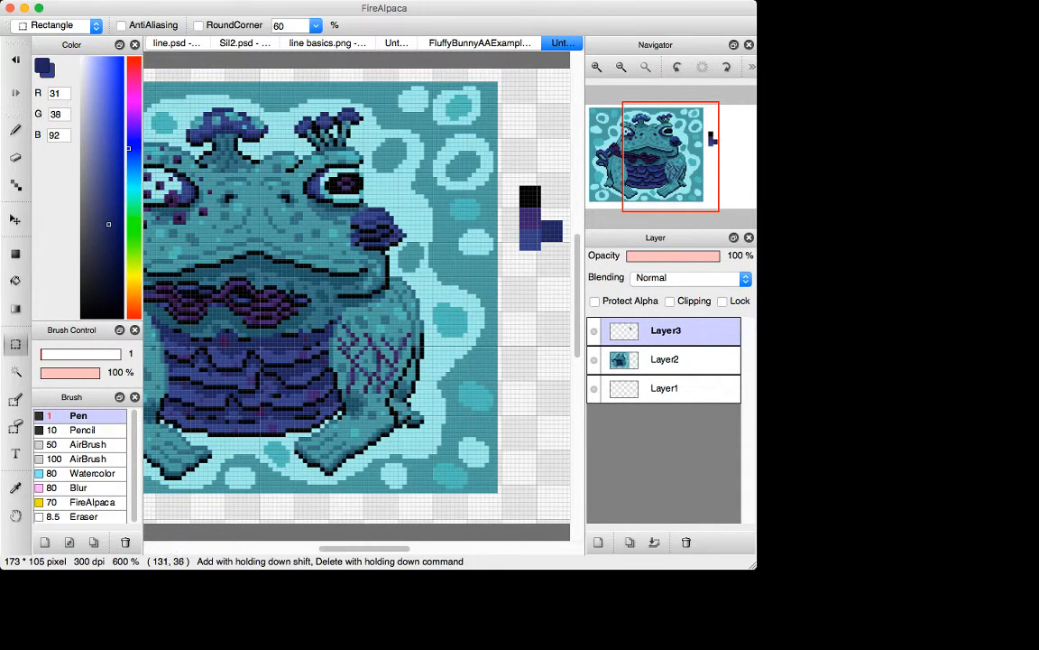
drag(542, 213, 516, 213)
key(v)
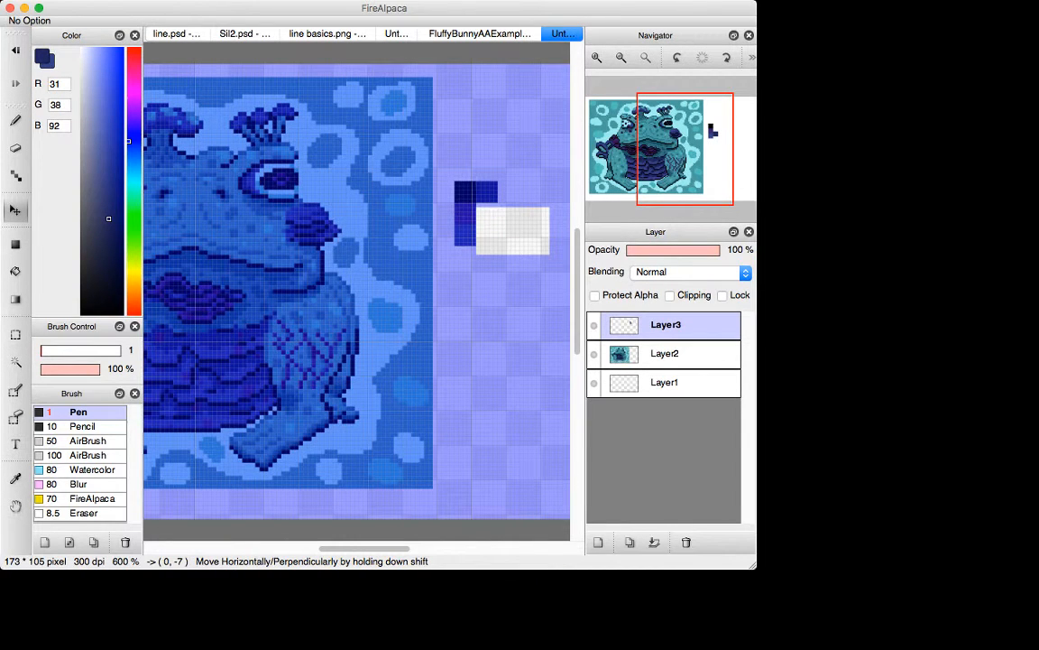
key(super+d)
key(b)
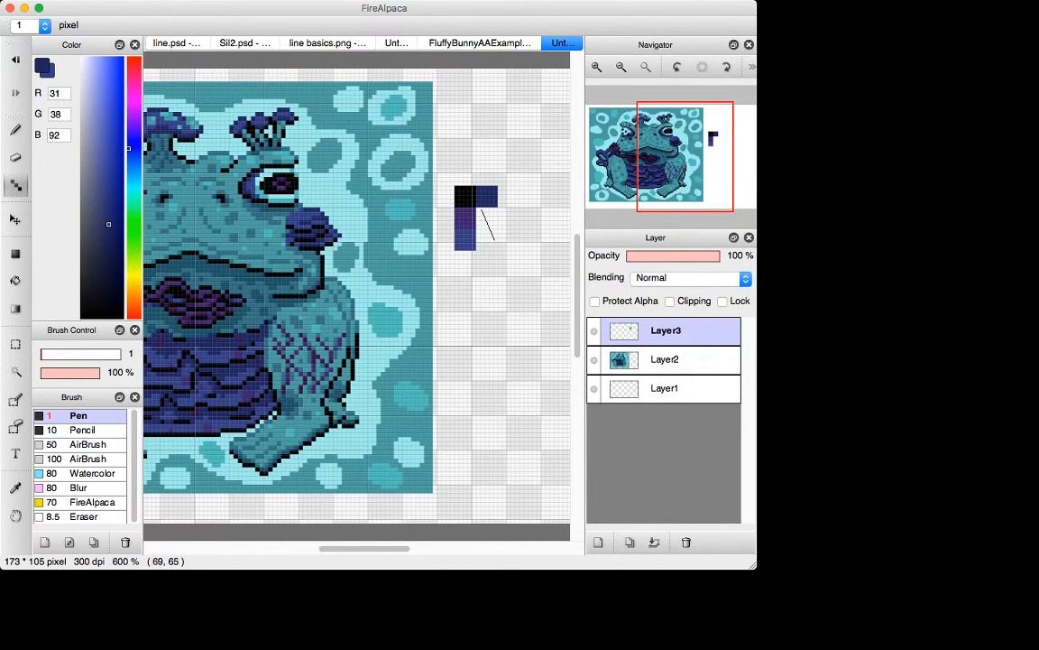
Step: Sample the blue (53, 63, 130) from its swatch and outline a new blue swatch beneath the dark blue one
key(i)
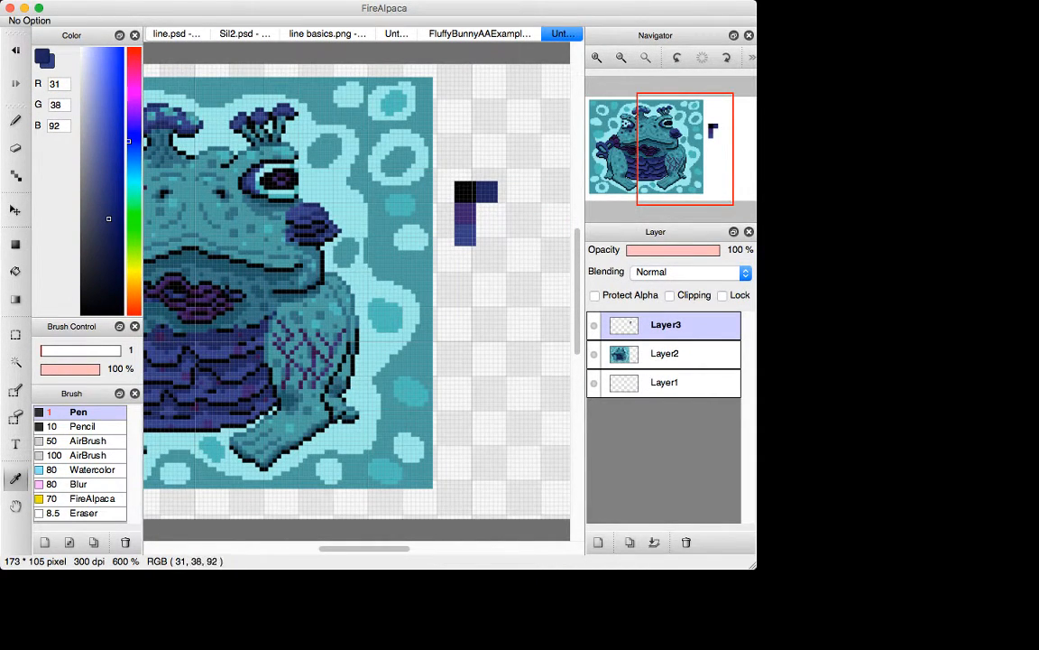
click(462, 239)
key(b)
drag(461, 254, 471, 254)
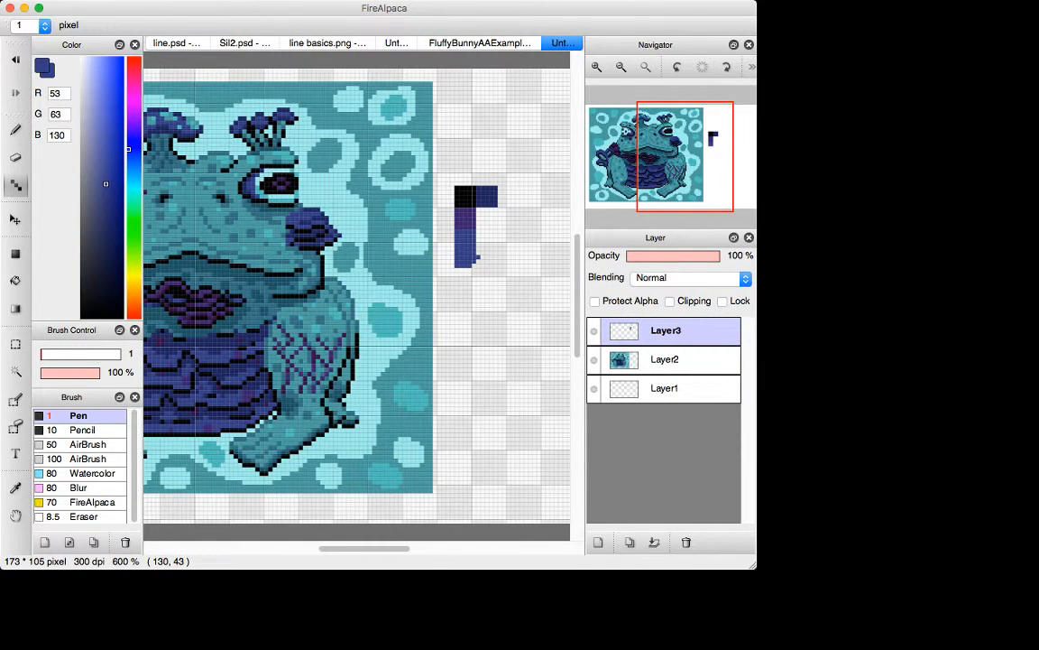
key(i)
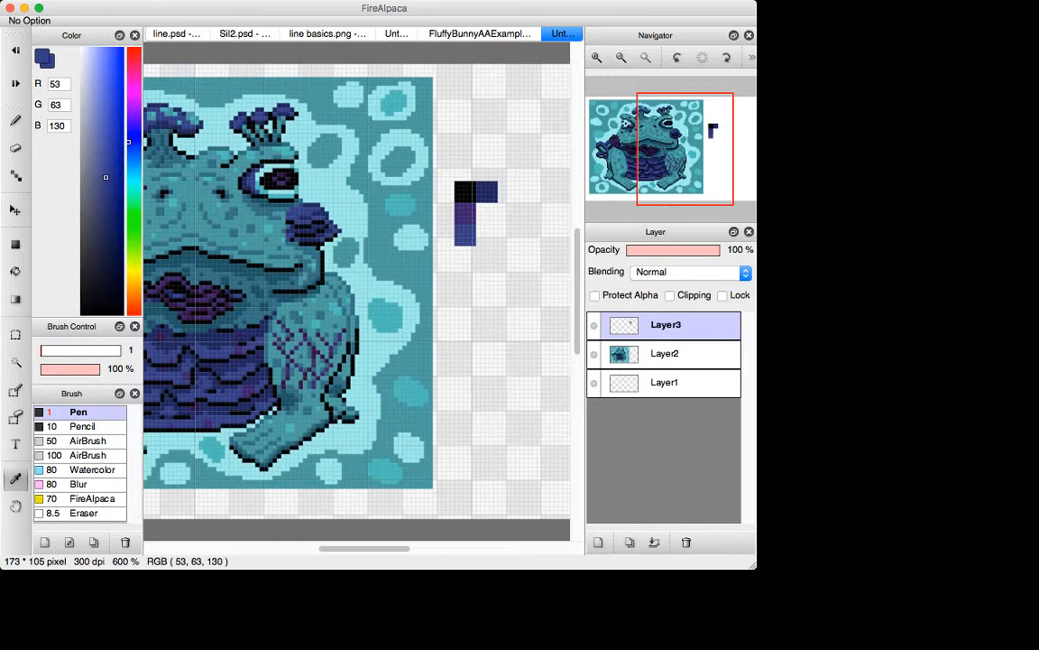
key(b)
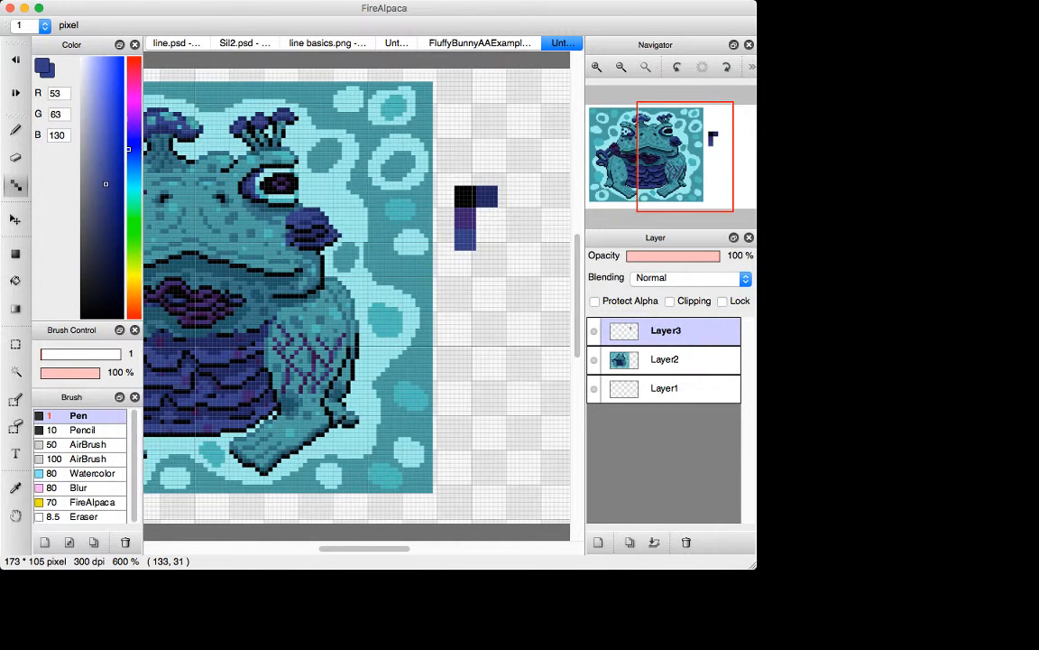
mouse_move(481, 233)
mouse_down()
mouse_move(504, 203)
mouse_move(482, 233)
mouse_move(495, 214)
mouse_up()
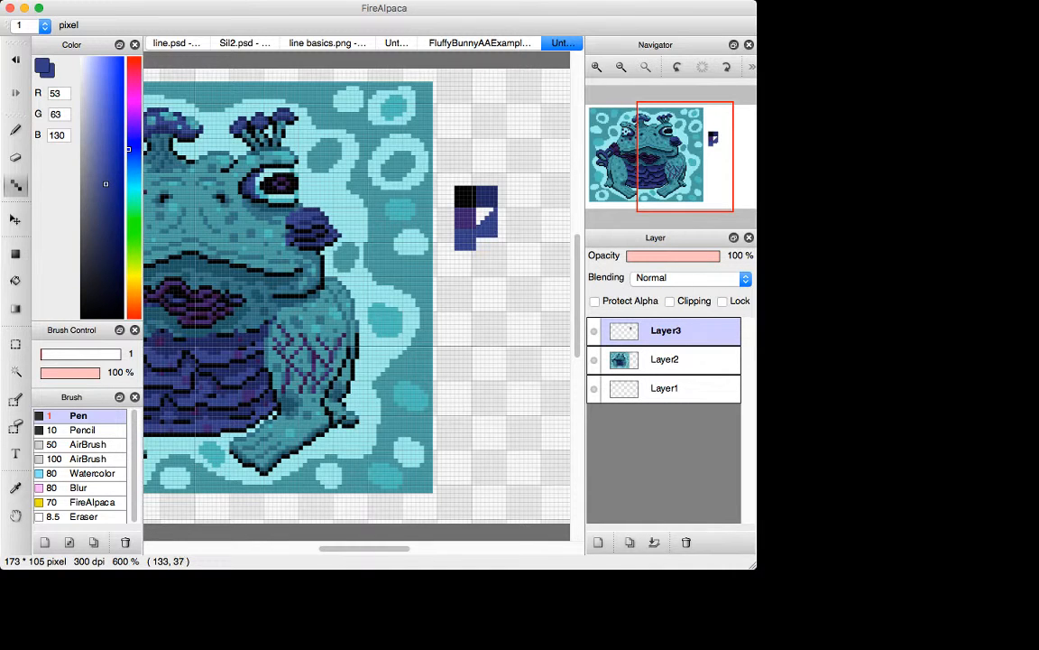
Step: Erase the lower part of the old blue swatch beneath the purple one
key(e)
mouse_move(465, 256)
mouse_down()
mouse_move(473, 250)
mouse_move(454, 248)
mouse_move(492, 236)
mouse_up()
key(n)
Step: Sample the dark blue, blue and purple swatches in turn with the eyedropper to compare their color values
key(i)
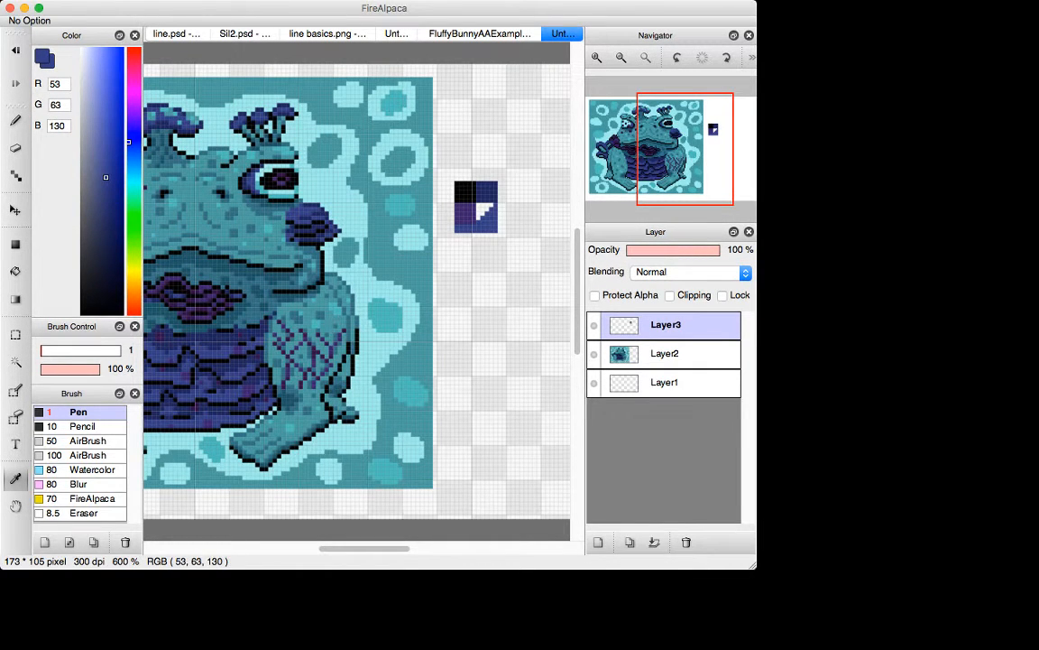
click(310, 213)
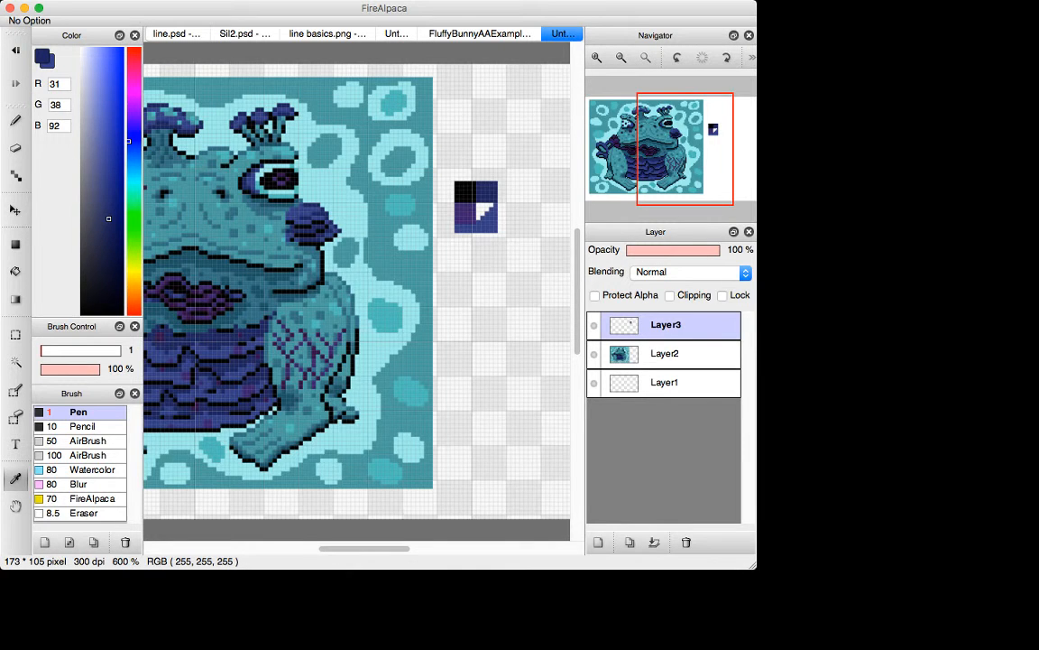
scroll(357, 291, left, 4)
scroll(356, 290, right, 2)
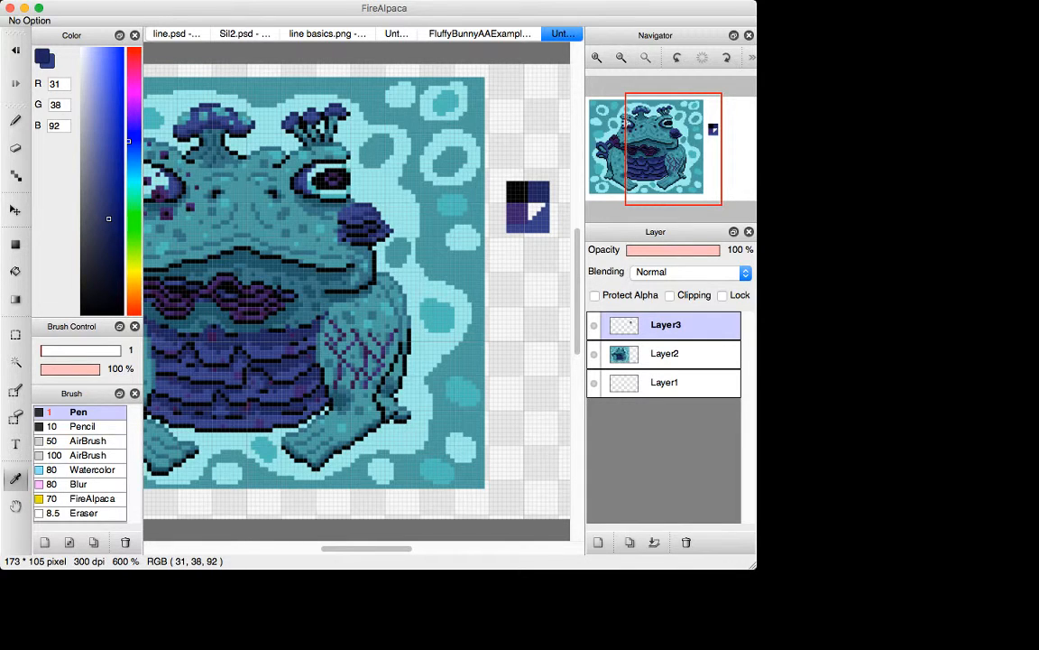
click(541, 223)
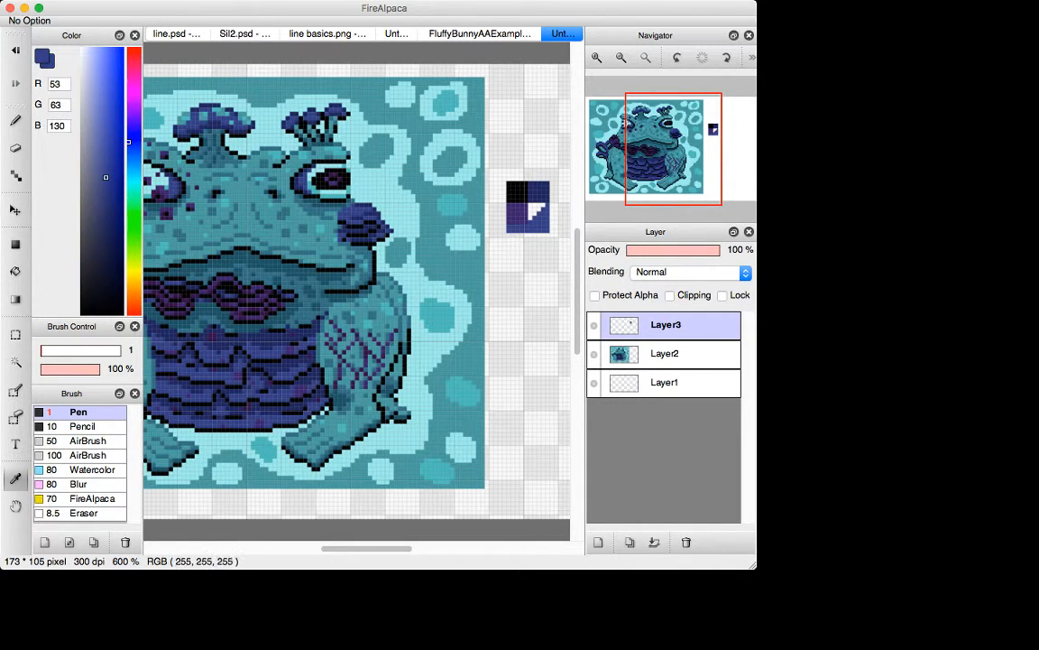
click(536, 194)
click(519, 212)
click(536, 194)
click(519, 212)
click(536, 194)
click(519, 212)
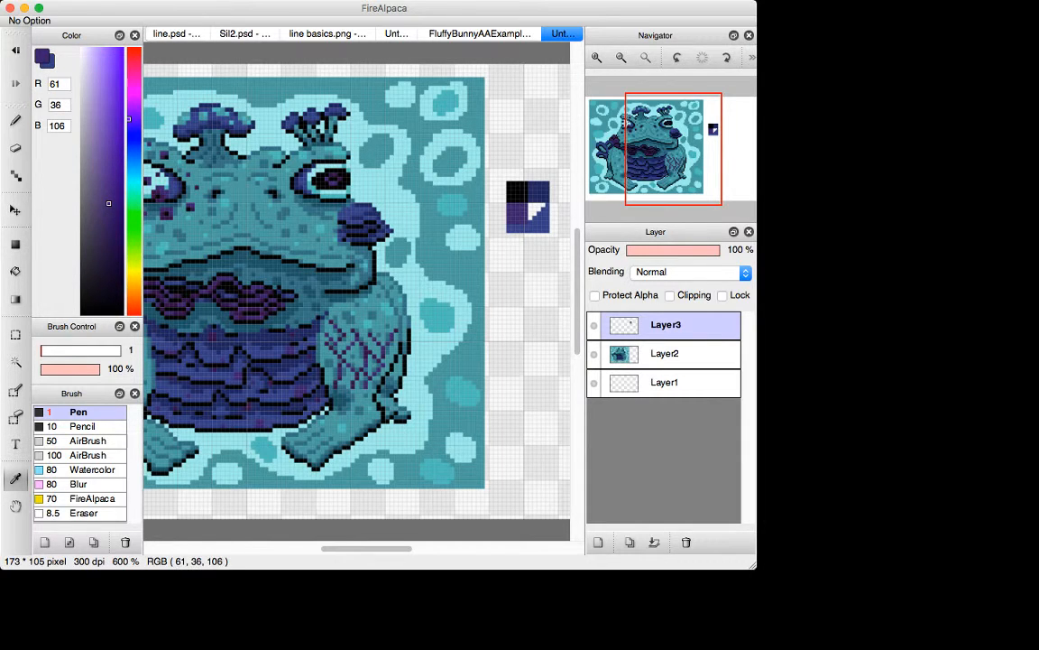
click(538, 193)
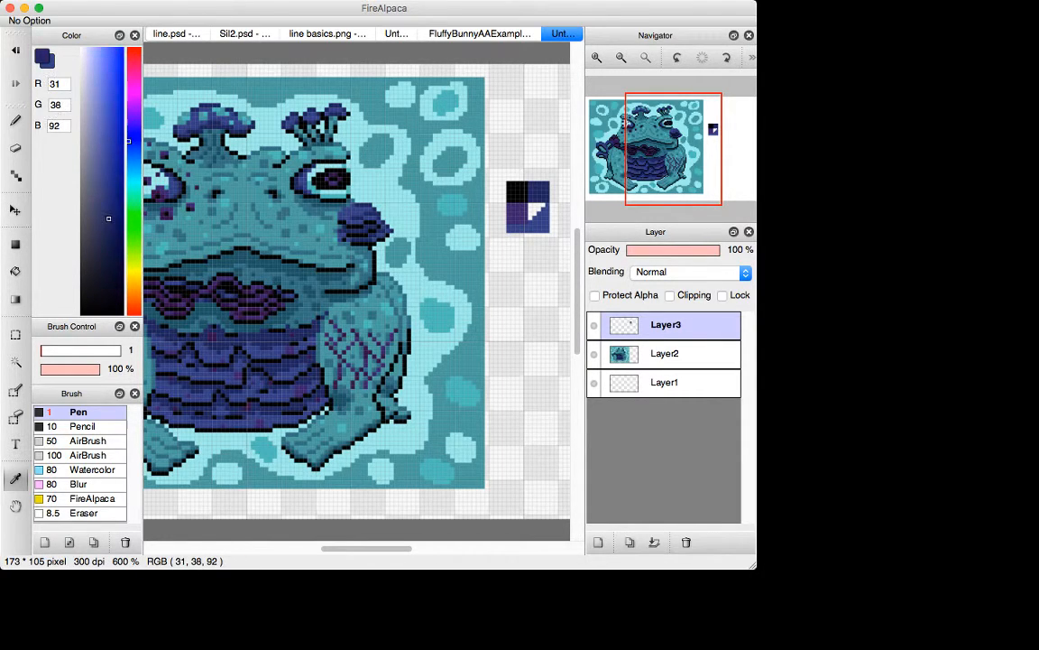
click(519, 213)
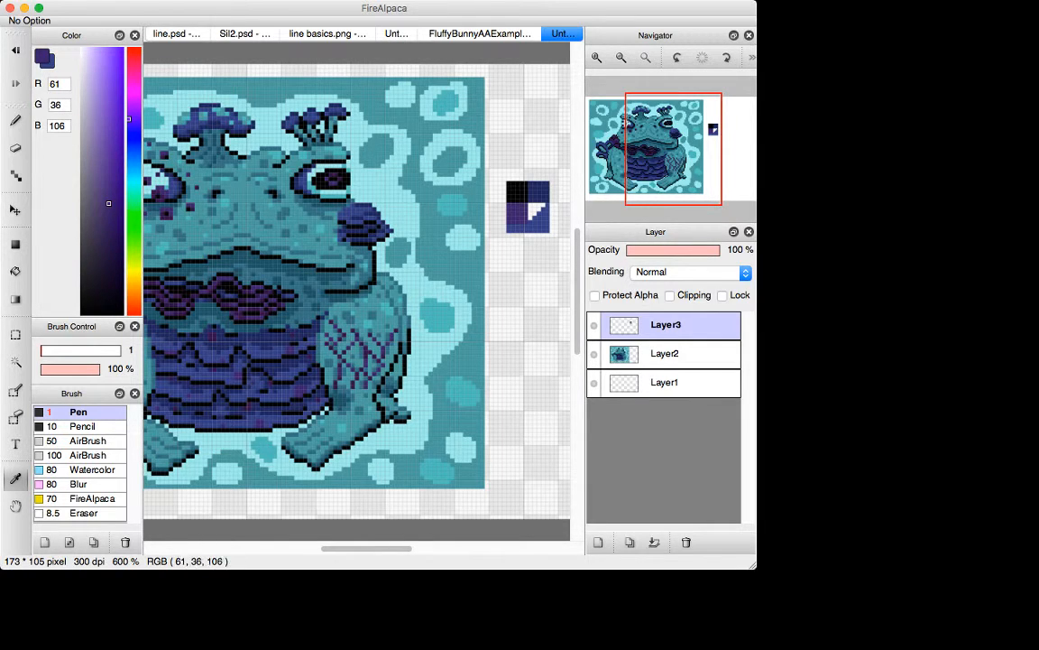
Step: Sample the darker purple (52, 17, 70) from the shapes below the frog's mouth and fill the purple swatch with it
click(255, 305)
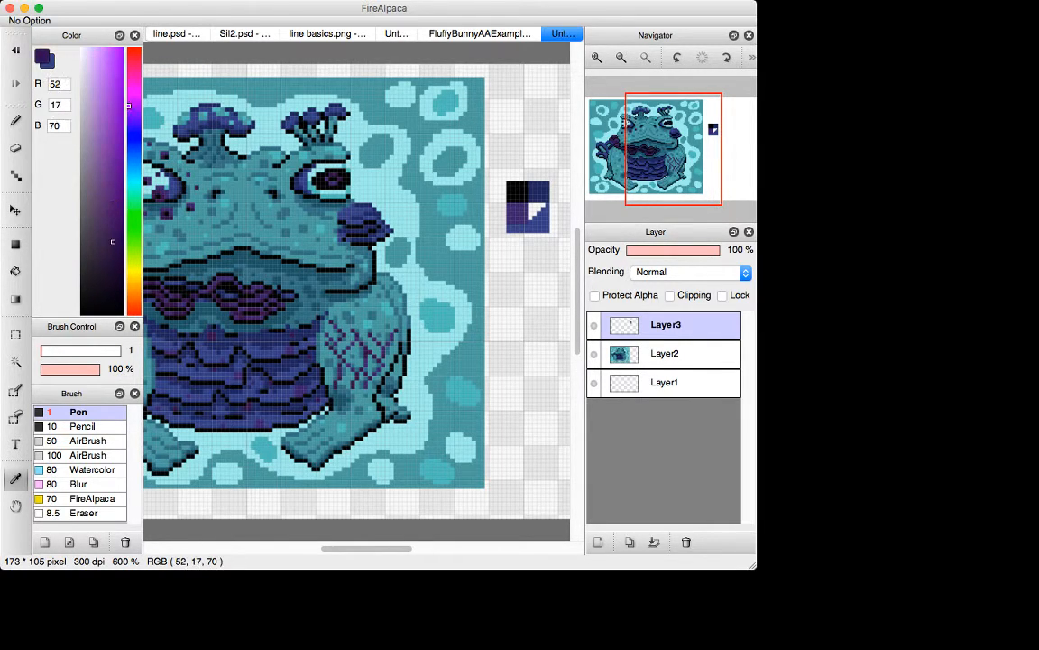
key(g)
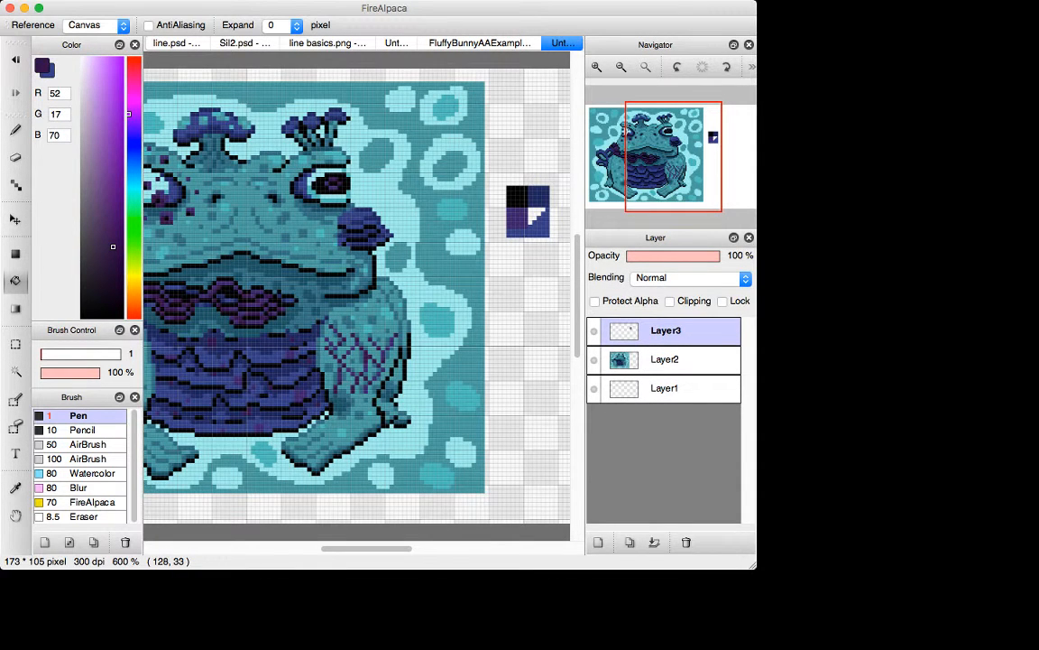
click(518, 214)
Step: Sample the purple (61, 36, 106) from the frog's arm lattice and make a swatch of it below the darker purple one
key(i)
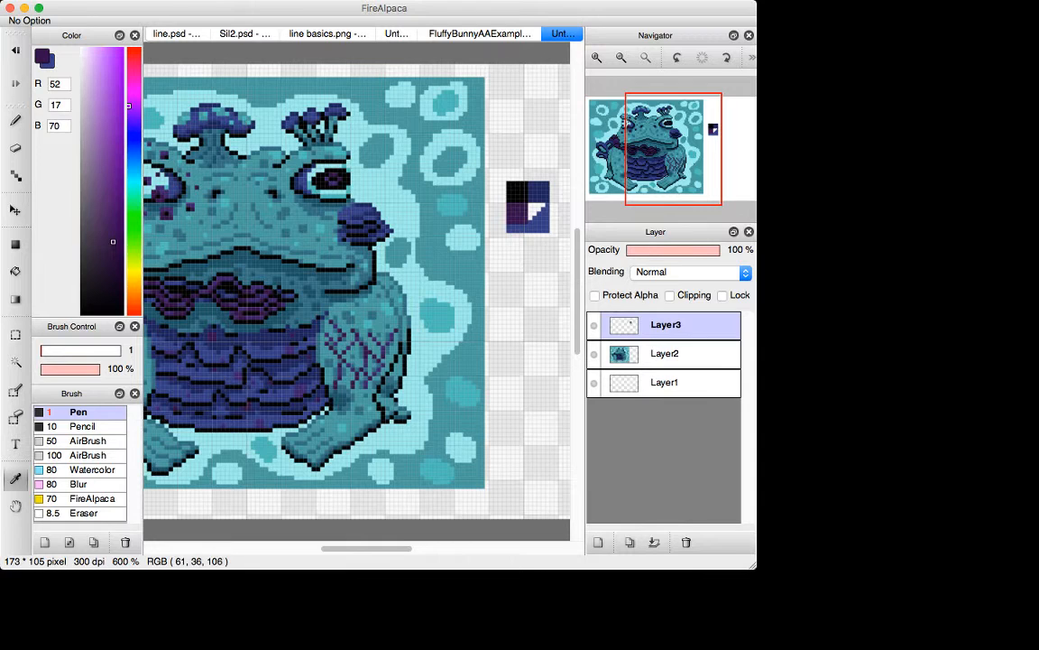
click(353, 335)
key(d)
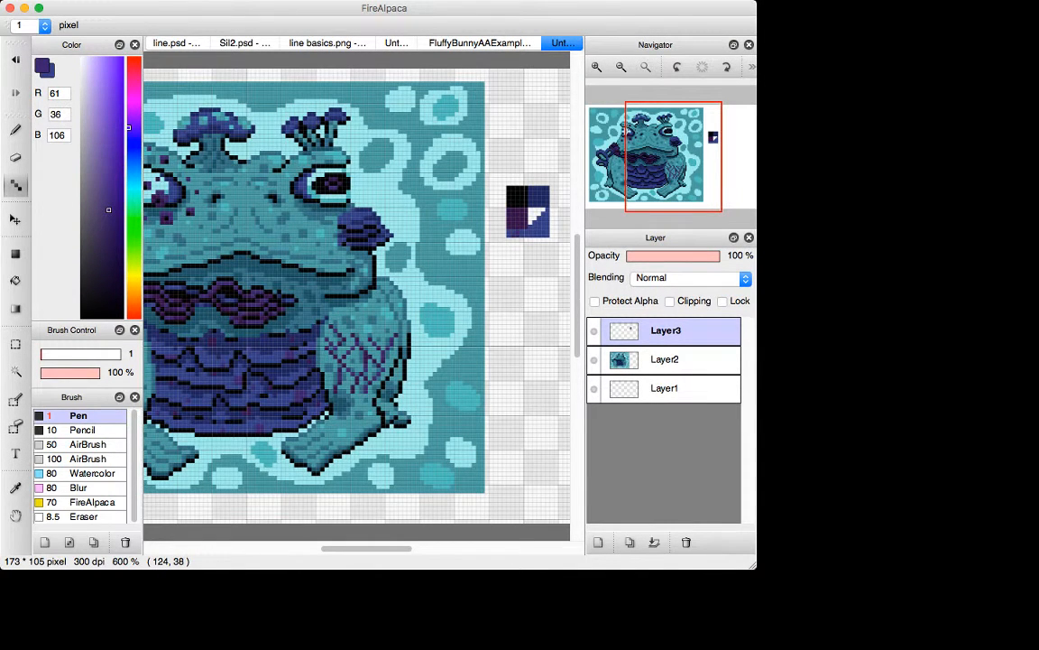
mouse_move(525, 231)
mouse_down()
mouse_move(525, 243)
mouse_move(512, 240)
mouse_move(525, 248)
mouse_up()
key(g)
click(513, 234)
Step: Select the partly filled blue swatch, move it to the right of the dark blue one and erase stray pixels at its top
key(d)
key(m)
drag(529, 209, 570, 242)
key(v)
drag(484, 239, 503, 208)
key(super+d)
key(e)
click(503, 180)
key(i)
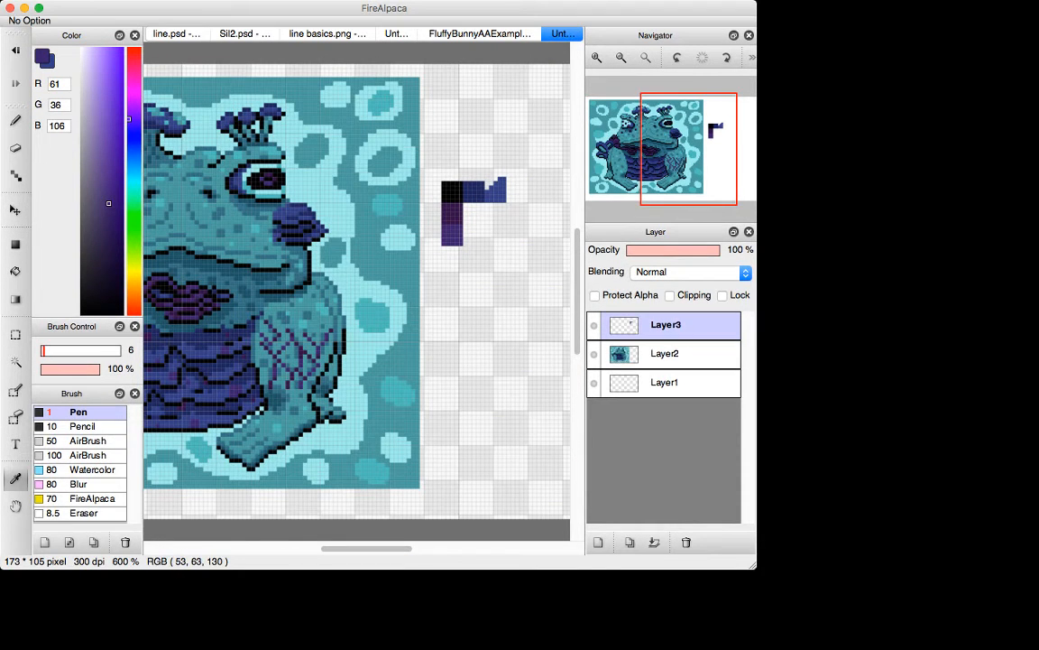
Step: Undo the last erasure, sample the blue (53, 63, 130) and fill the missing pixels along the blue swatch's top edge
key(e)
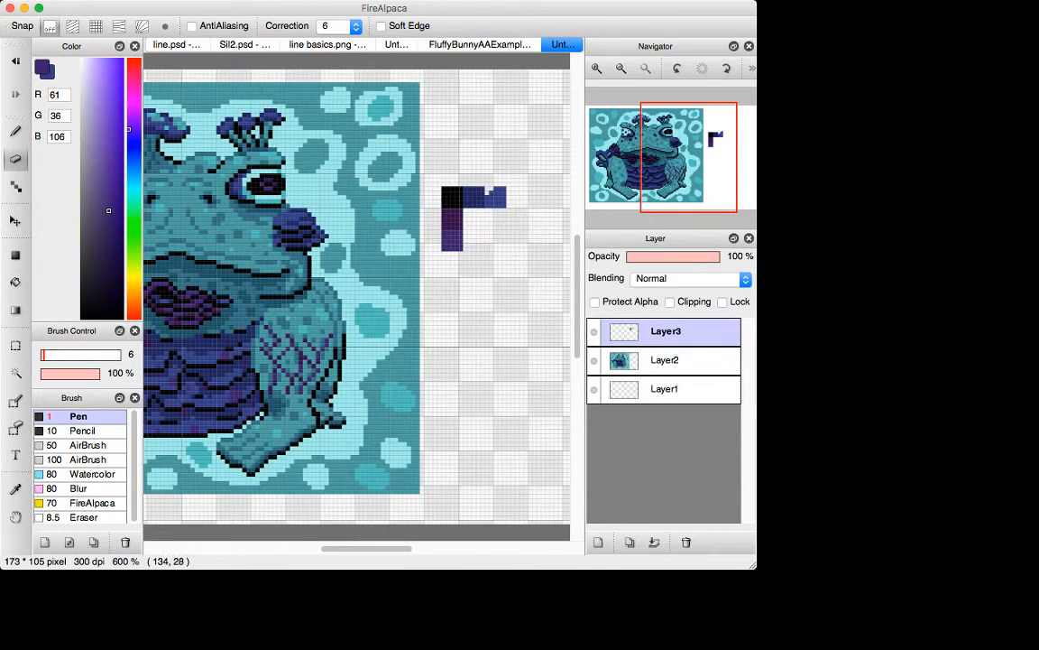
key(super+z)
key(i)
click(500, 200)
key(d)
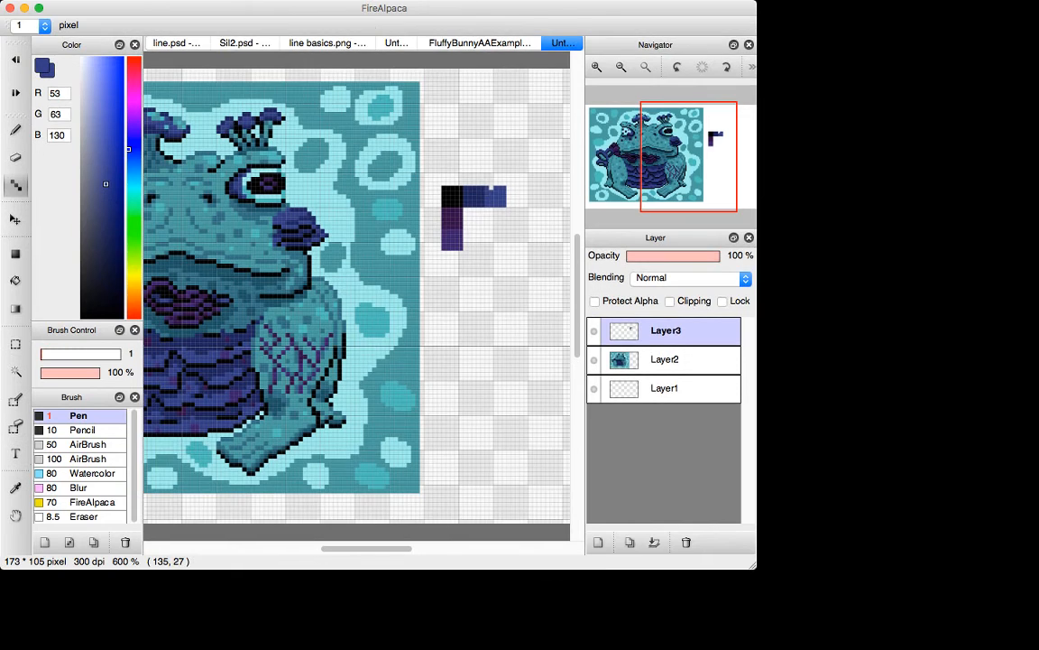
click(493, 190)
Step: Widen the application window and move the whole swatch group up and left against the frog picture's edge
drag(360, 548, 355, 549)
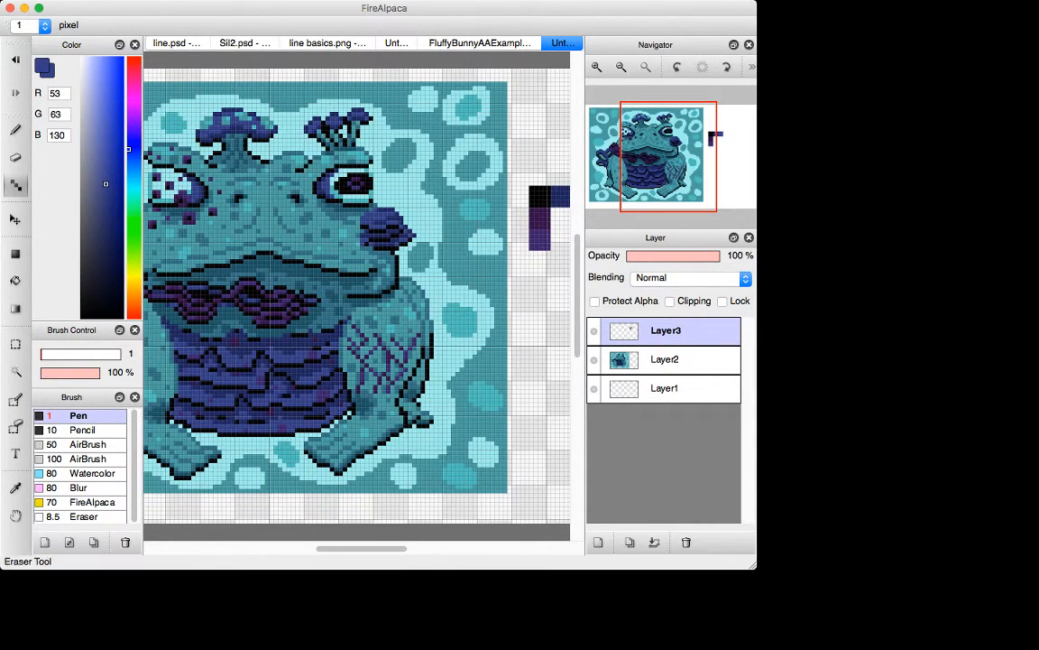
drag(756, 406, 811, 406)
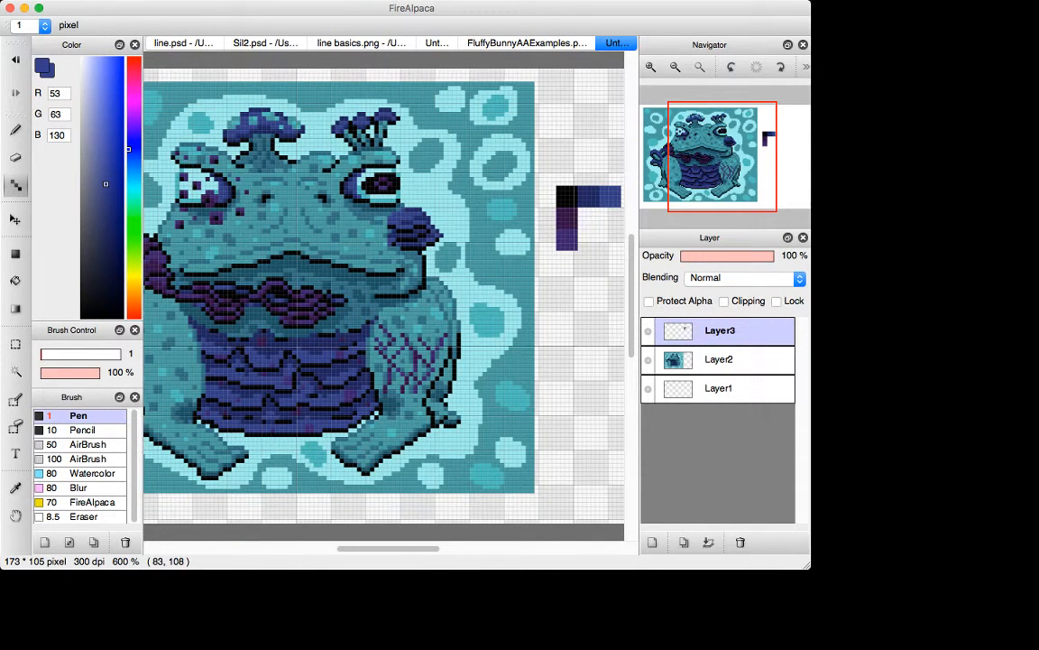
key(v)
drag(563, 192, 563, 222)
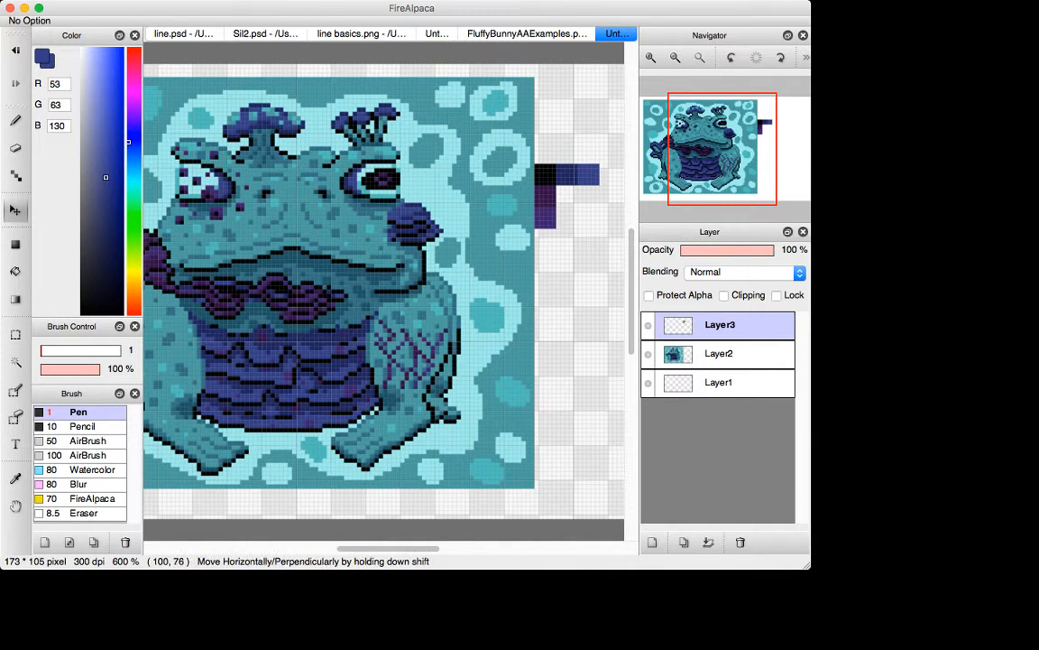
Step: Sample the dark teal (30, 85, 100) from the frog's mouth area and make a swatch of it directly above the black one
drag(429, 549, 420, 549)
key(i)
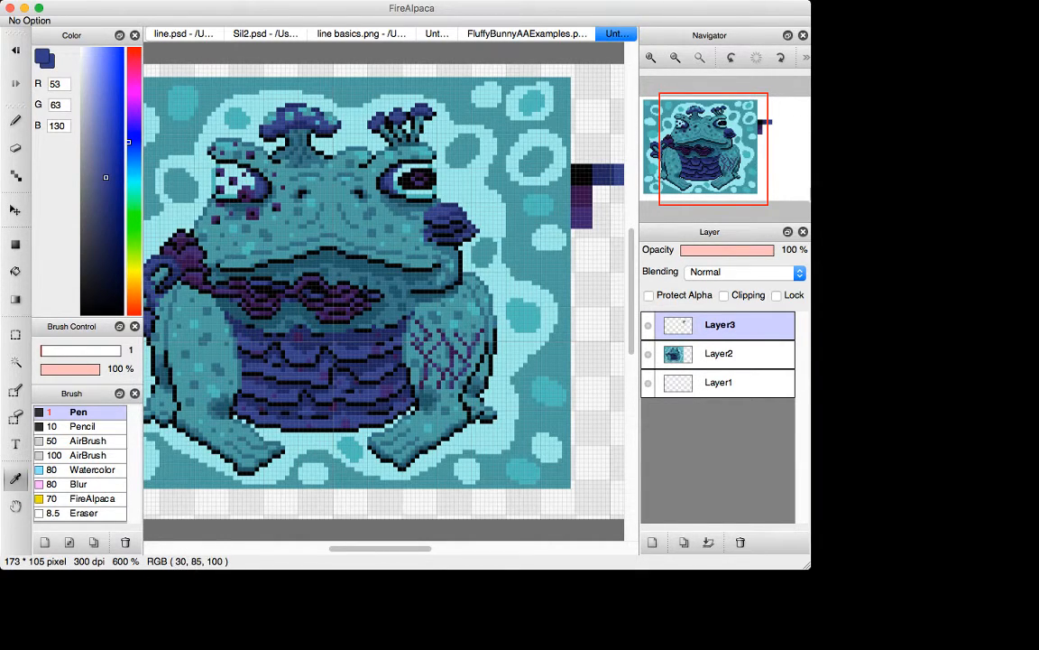
click(338, 265)
key(d)
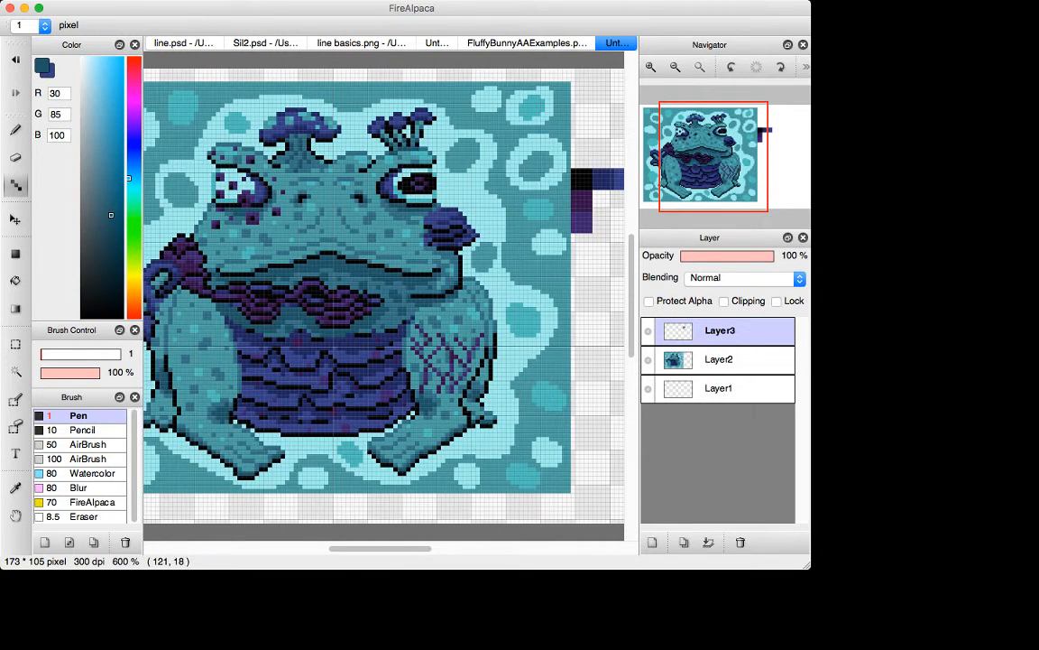
drag(578, 149, 579, 140)
key(super+z)
scroll(380, 295, right, 3)
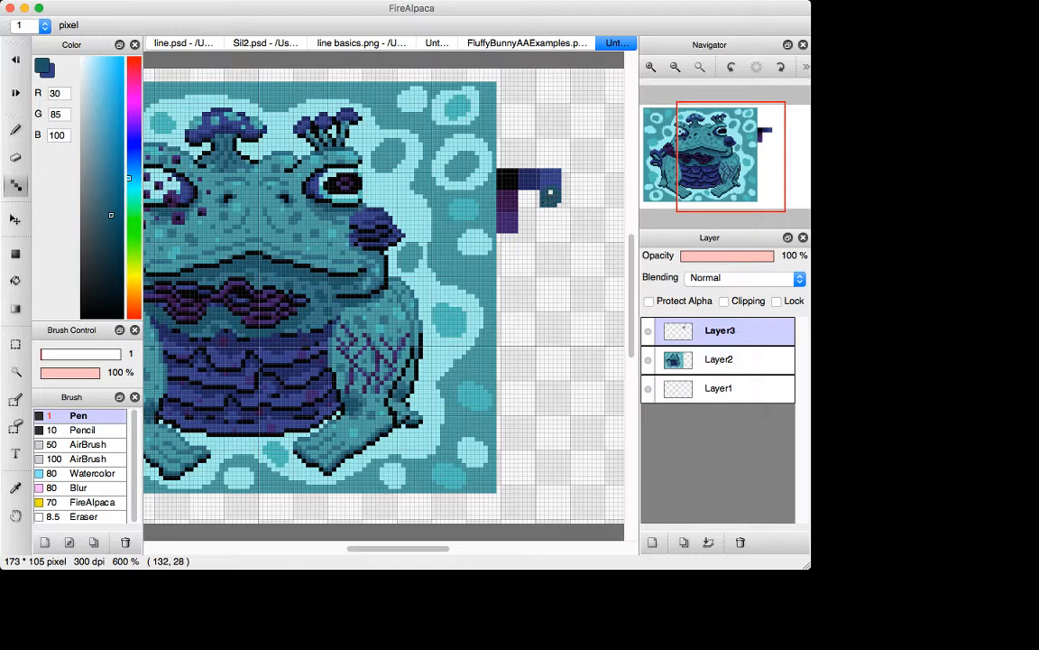
click(484, 202)
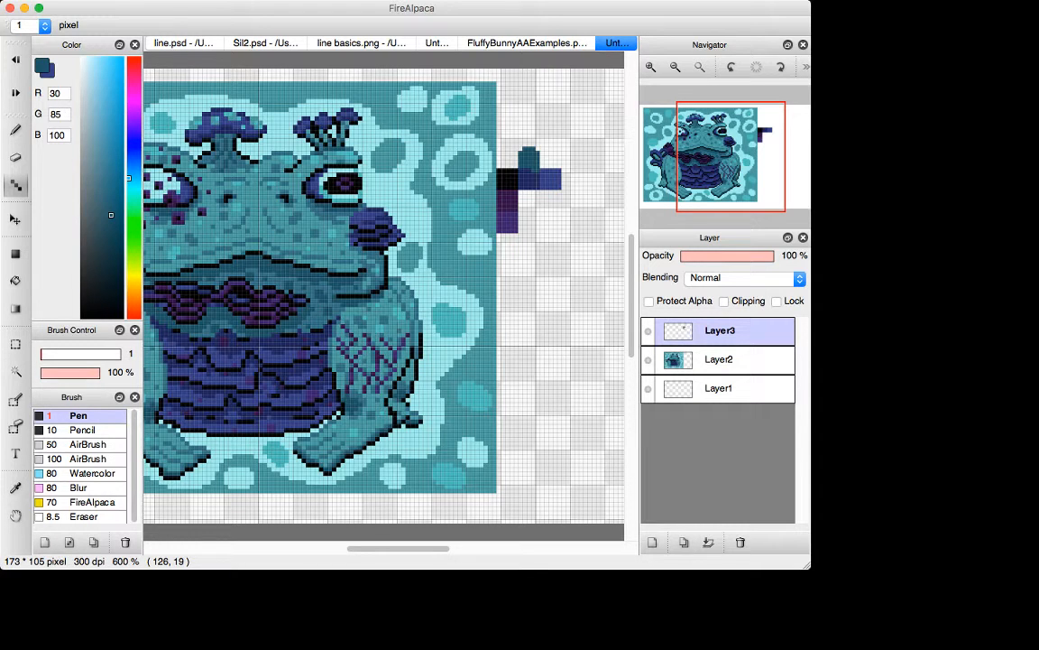
mouse_move(520, 163)
mouse_down()
mouse_move(538, 162)
mouse_move(538, 149)
mouse_move(499, 161)
mouse_move(511, 166)
mouse_move(498, 153)
mouse_move(516, 153)
mouse_move(498, 149)
mouse_up()
key(super+z)
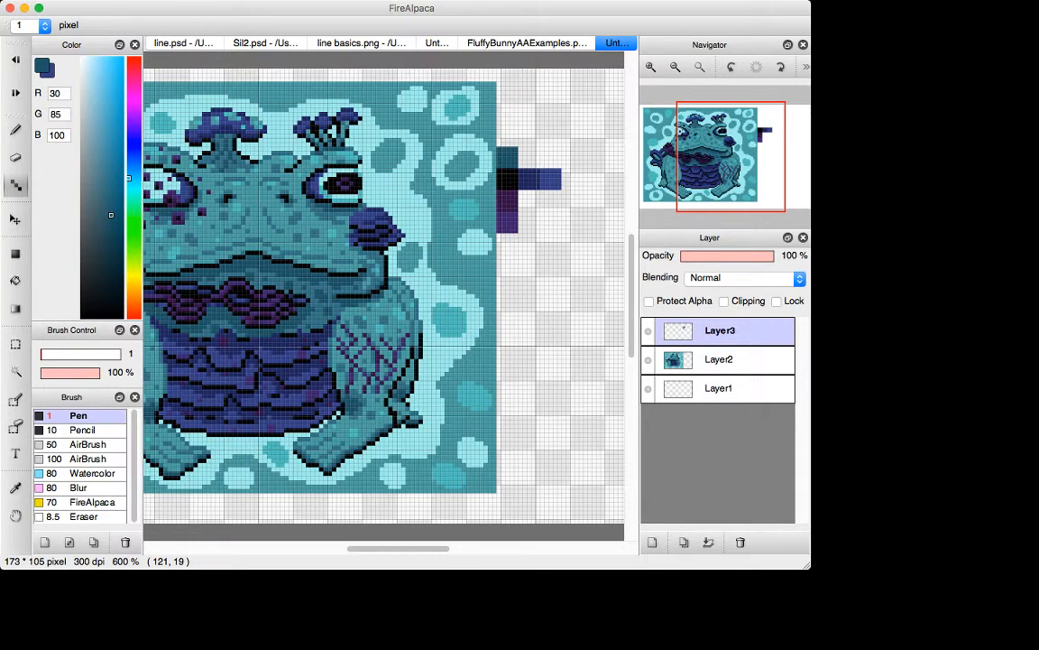
Step: Sample the teals (51, 114, 131) and (73, 158, 160) from the picture and stack their swatches from dark to light above the dark teal one
key(alt)
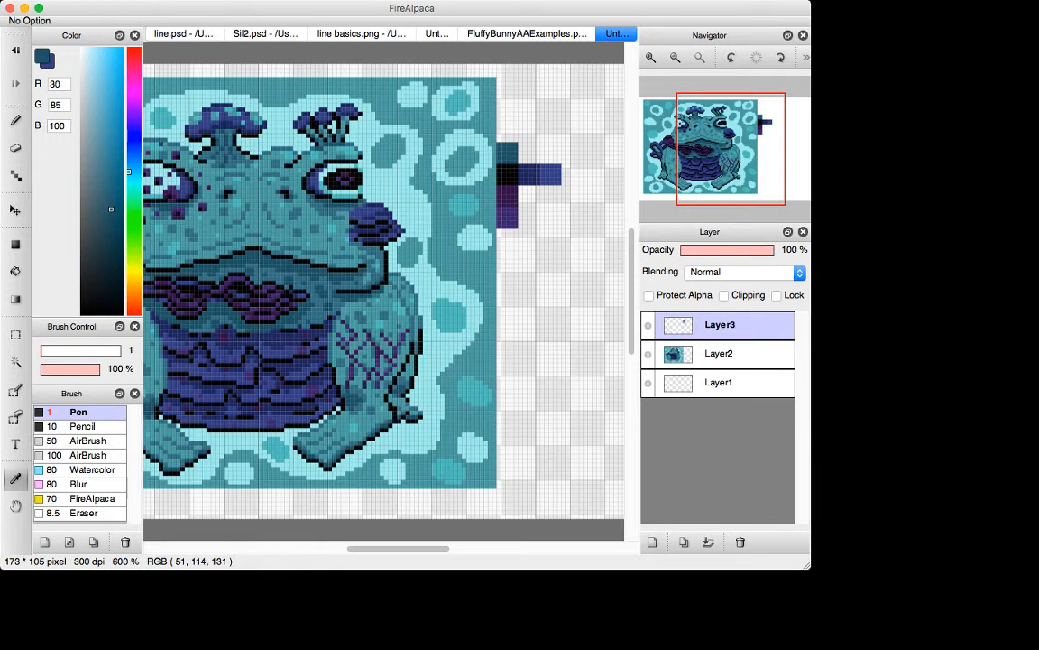
click(502, 140)
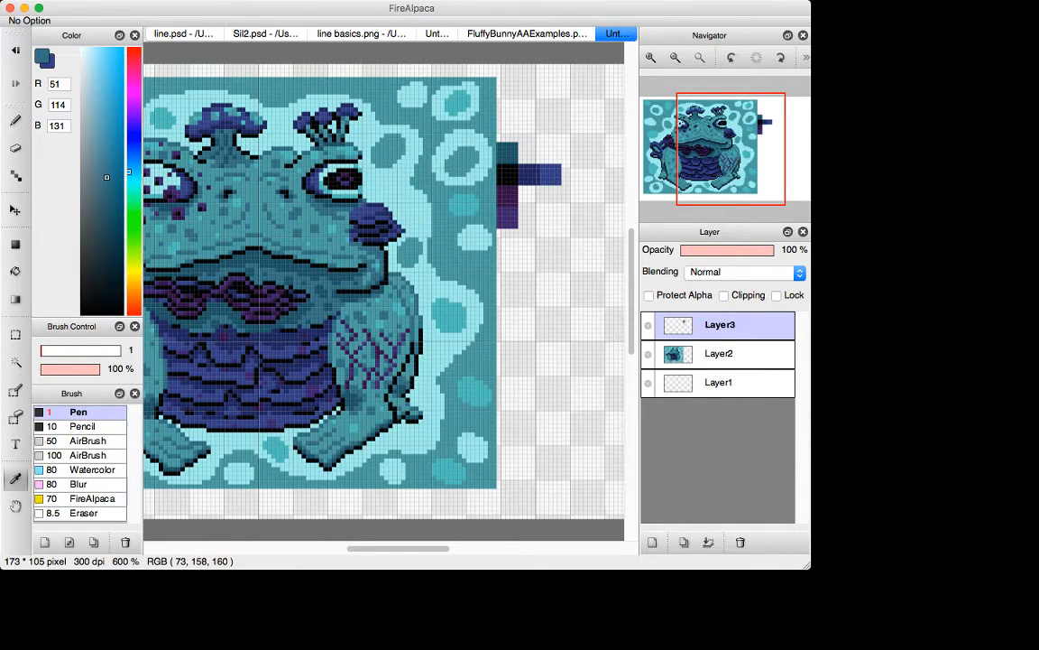
click(506, 139)
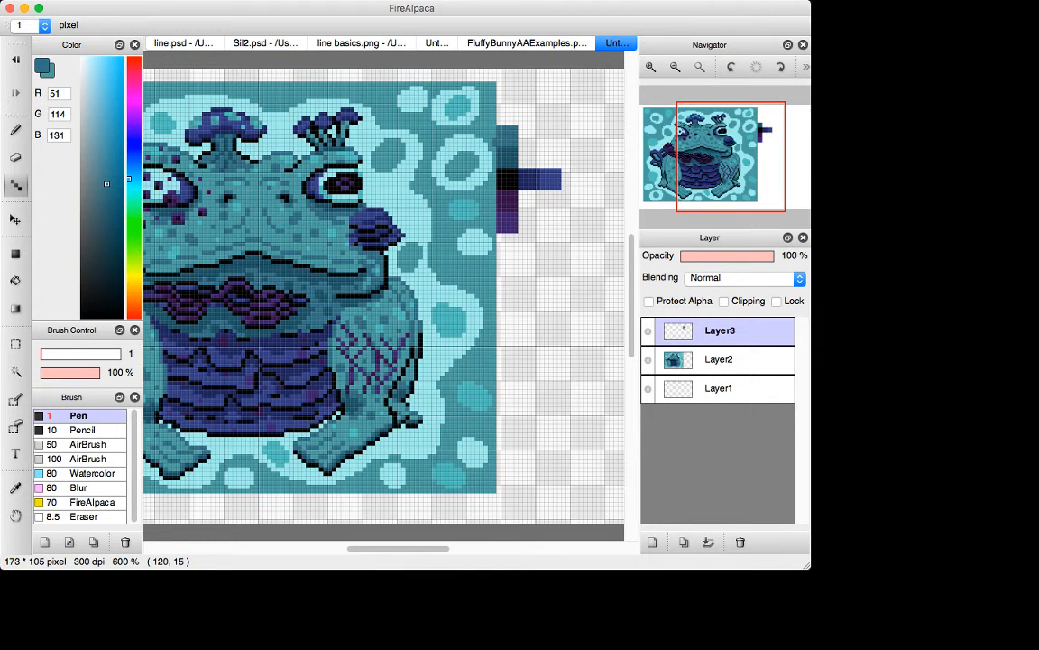
key(e)
key(x)
click(497, 136)
key(e)
key(ctrl+z)
drag(499, 124, 516, 105)
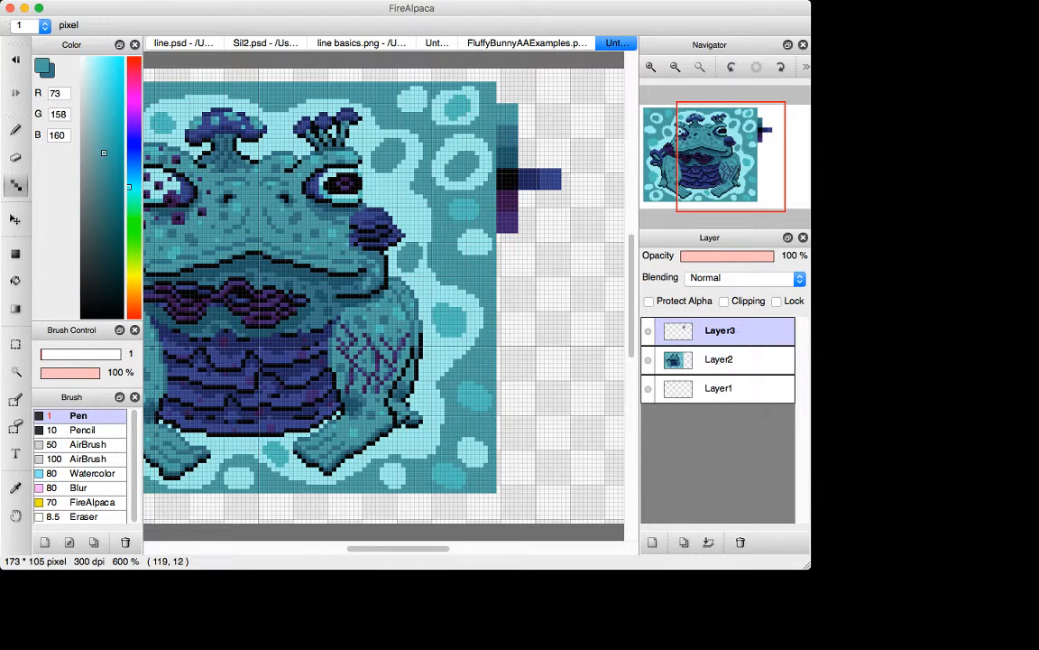
Step: Sample the turquoise (76, 191, 189) and pale cyan (158, 238, 236) from the background and make a turquoise swatch above the teal ones
key(i)
click(458, 102)
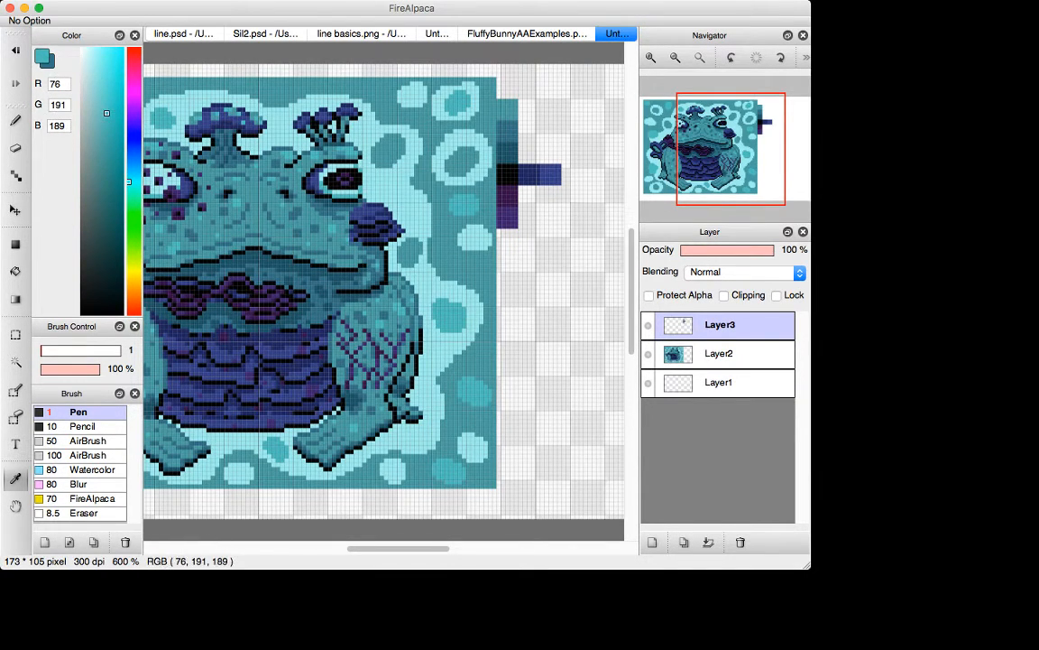
key(x)
click(474, 96)
key(x)
key(d)
mouse_move(503, 93)
mouse_down()
mouse_move(514, 101)
mouse_move(500, 89)
mouse_move(512, 84)
mouse_up()
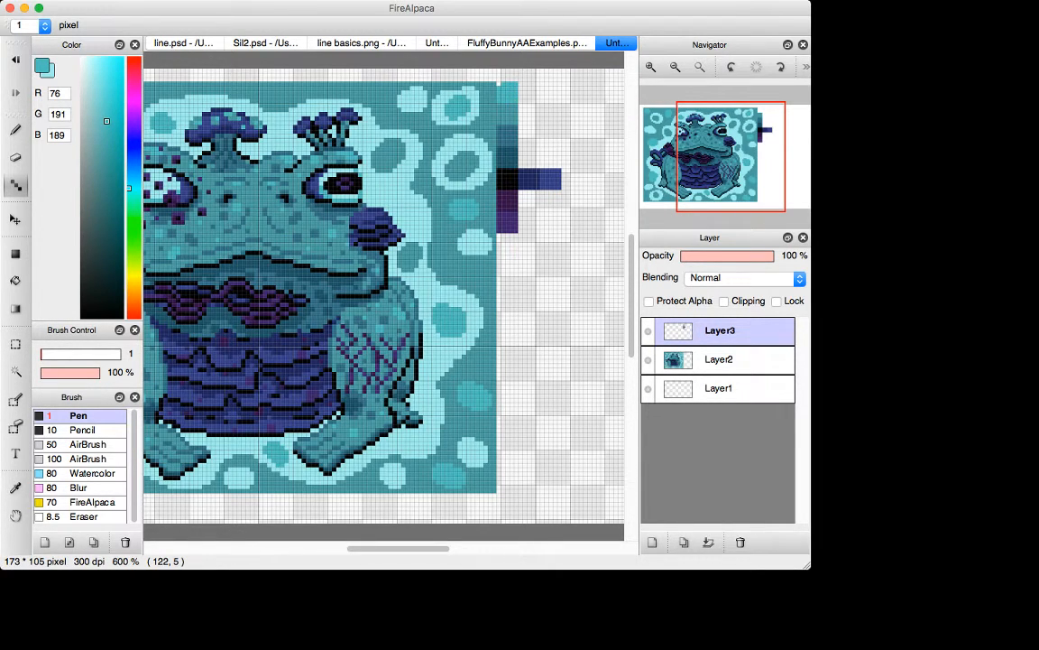
Step: Make the pale cyan (158, 238, 236) swatch above the turquoise one and move the whole palette down and right, clear of the picture
key(x)
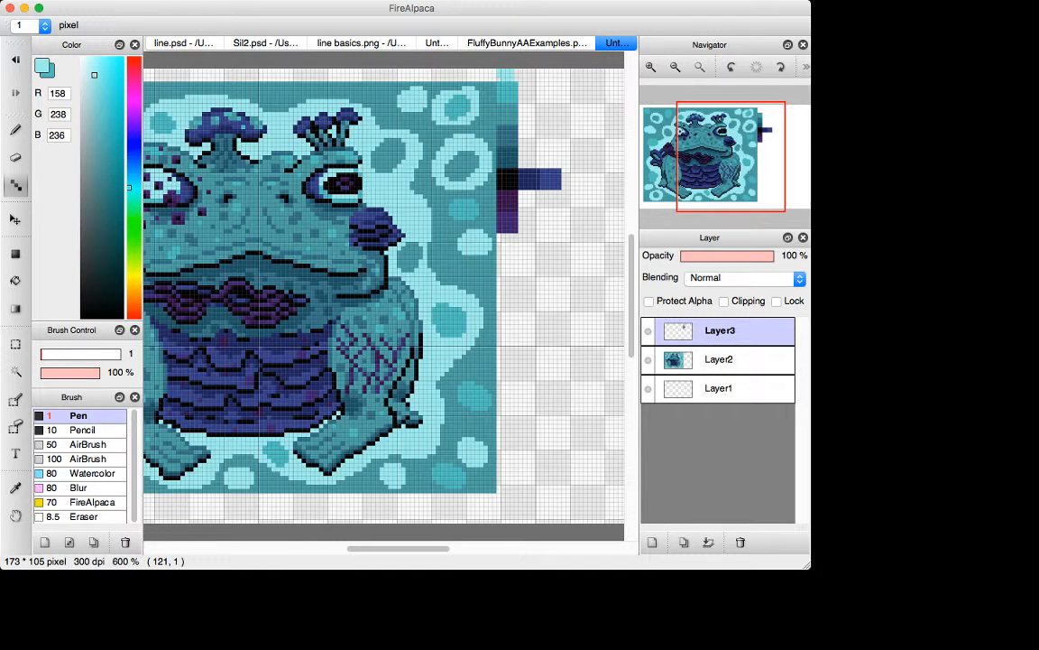
drag(517, 75, 516, 79)
drag(519, 171, 533, 240)
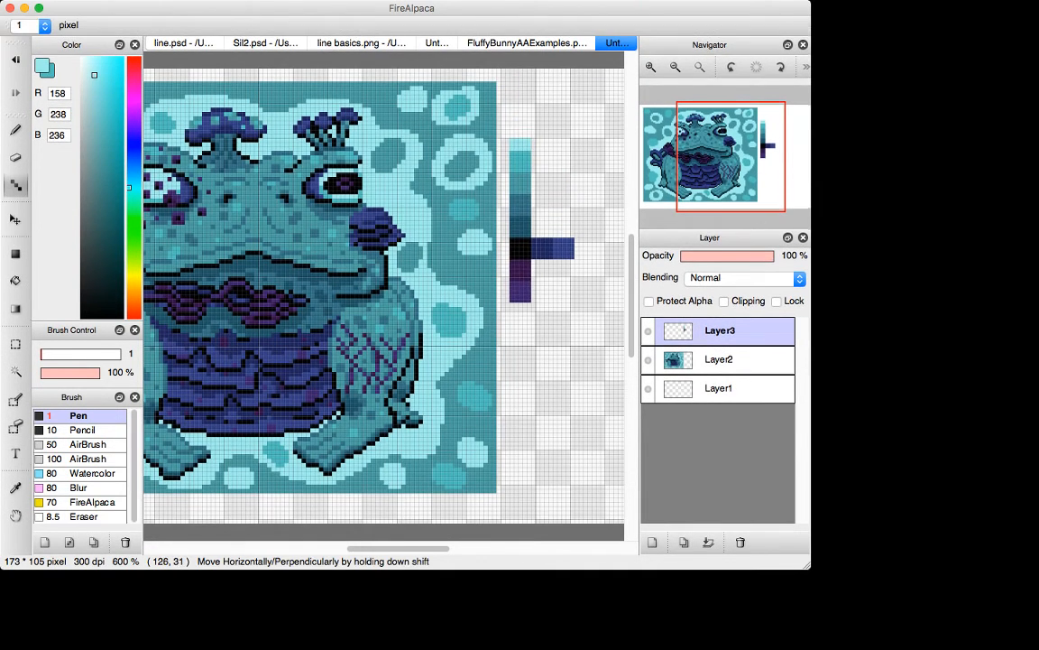
drag(511, 136, 529, 132)
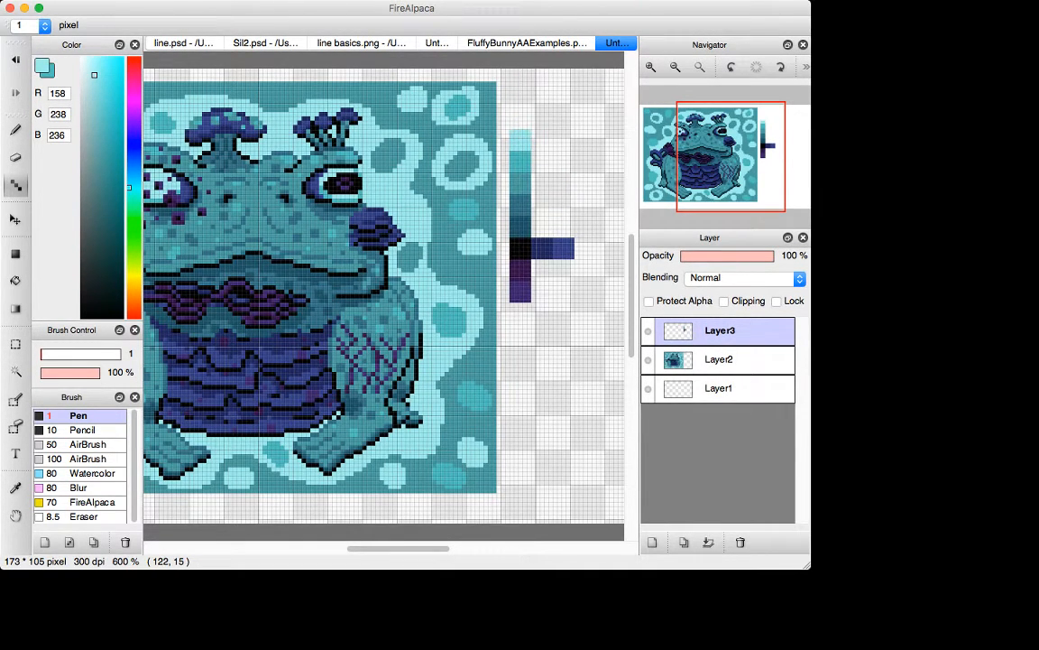
Step: Sample the darker purple swatch (52, 17, 70) and the lighter purple swatch (61, 36, 106) with the eyedropper
scroll(383, 287, left, 5)
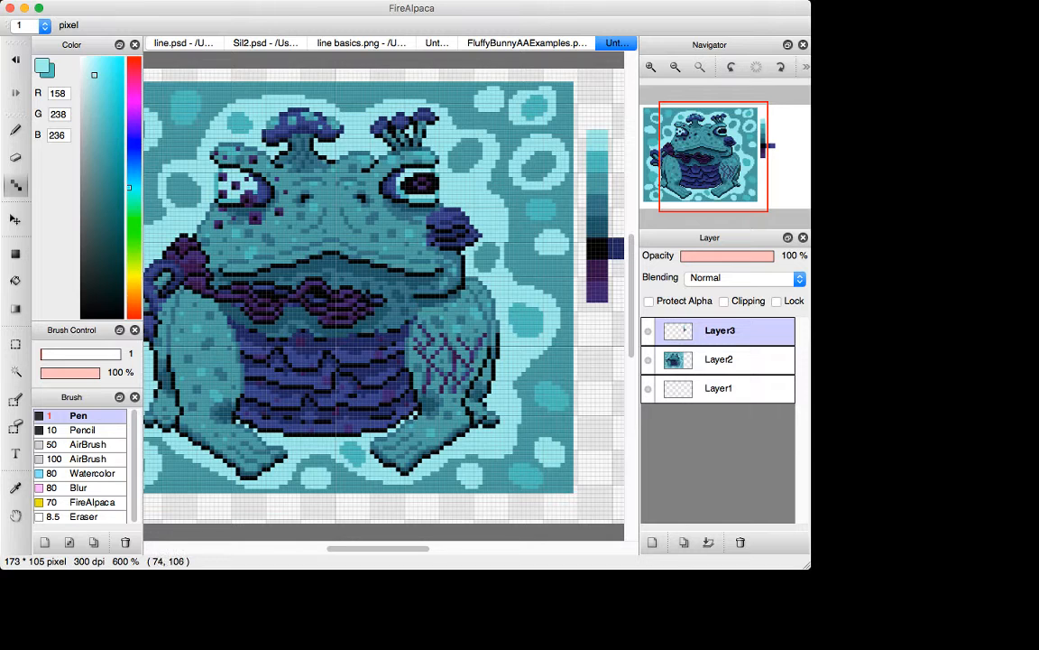
scroll(384, 286, left, 3)
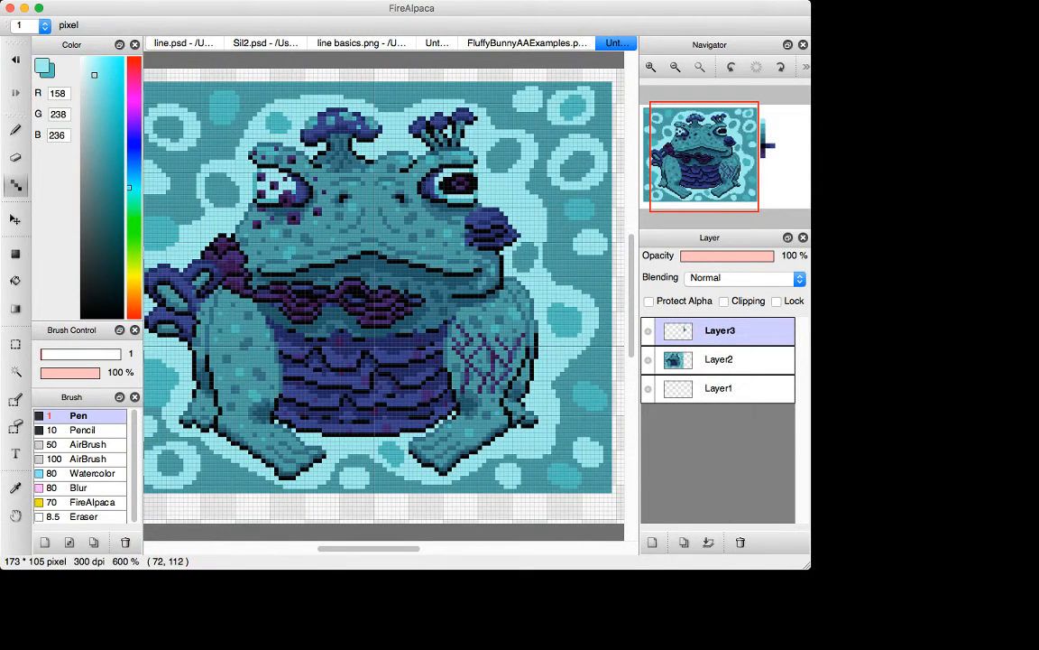
scroll(383, 287, right, 8)
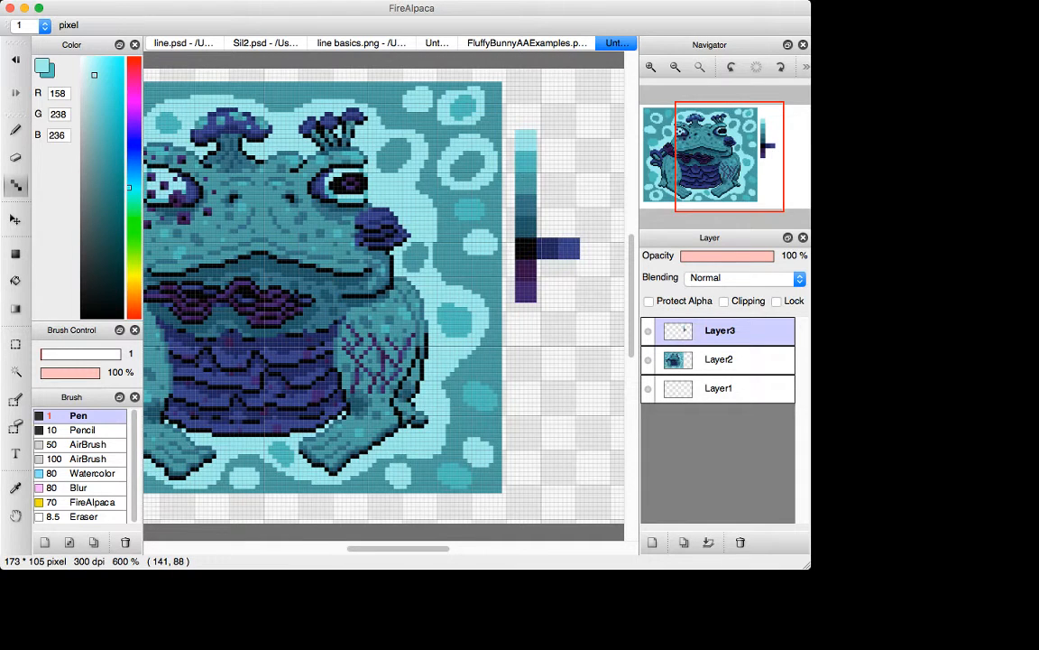
key(i)
click(526, 268)
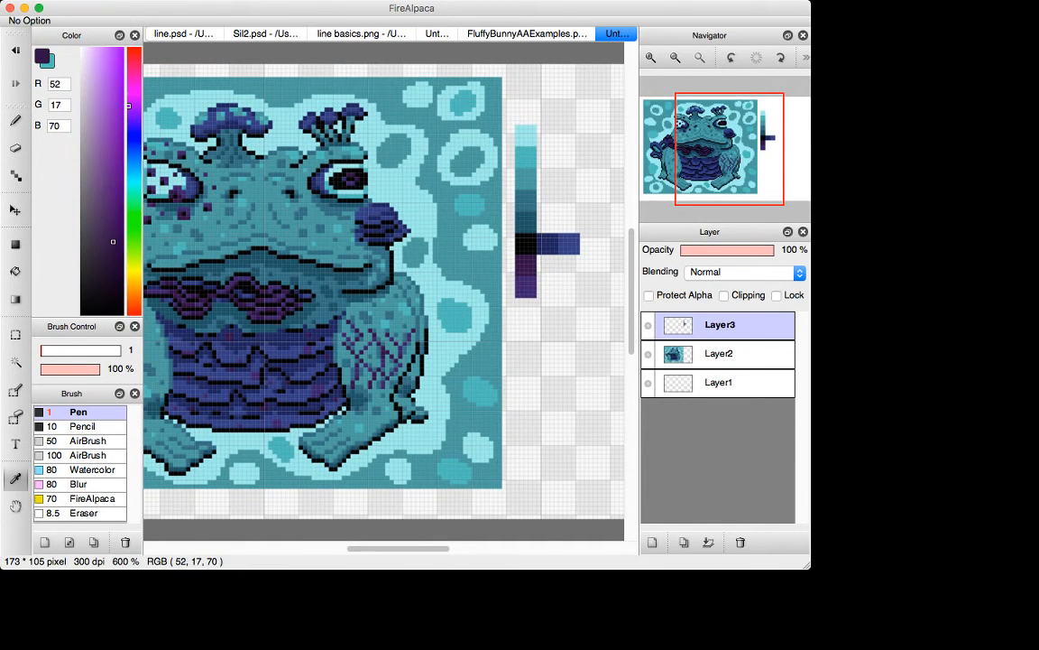
click(526, 286)
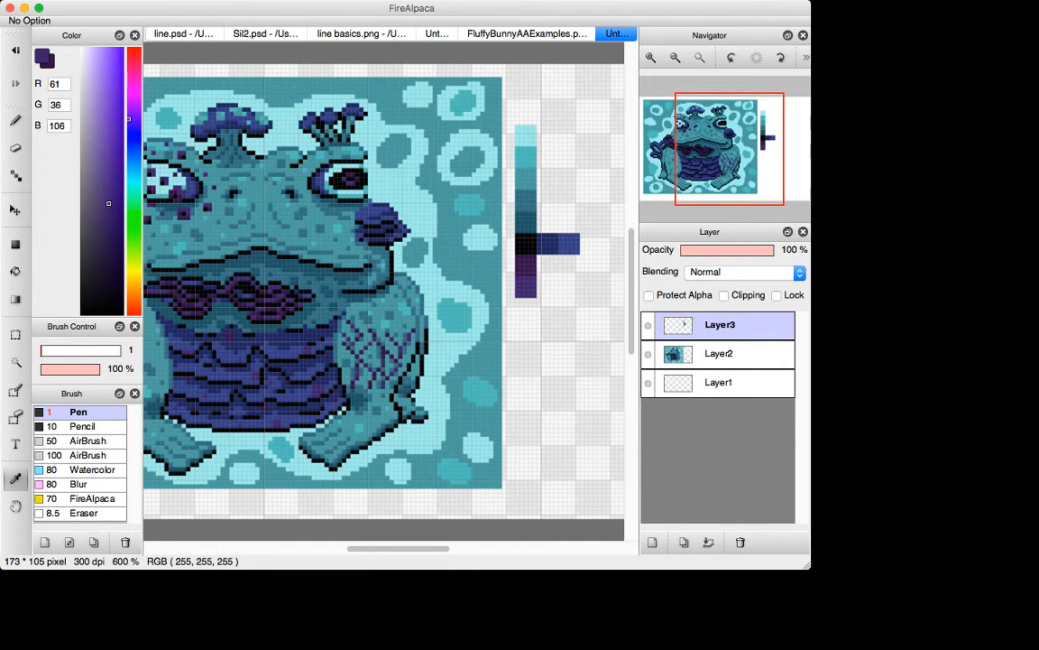
Step: Swap repeatedly between the two sampled purples to compare their hue, saturation and brightness positions in the color picker
key(x)
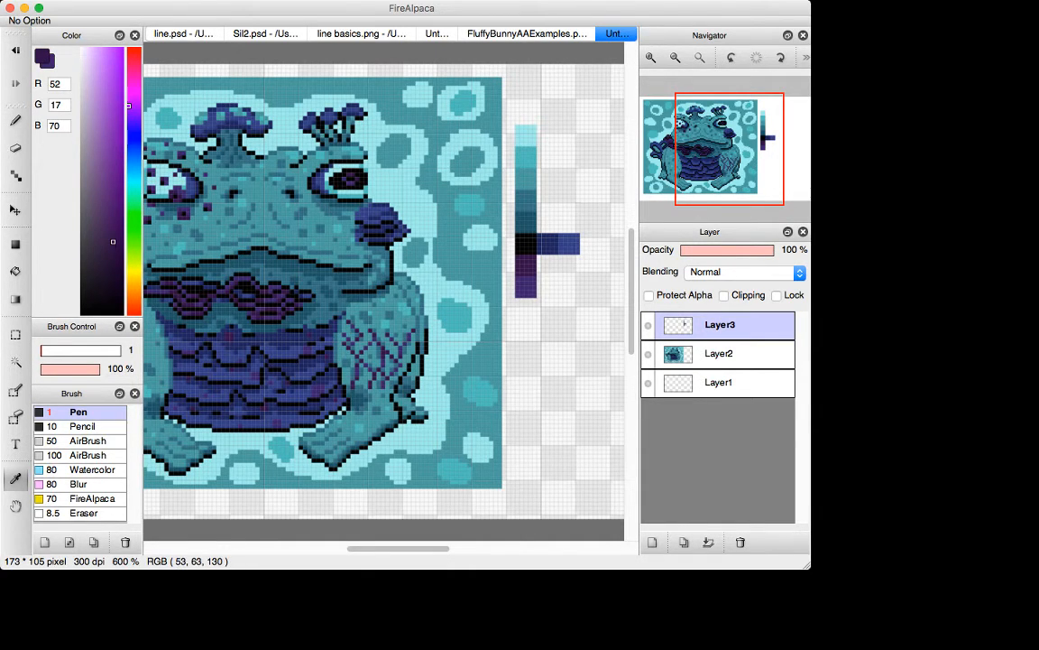
key(x)
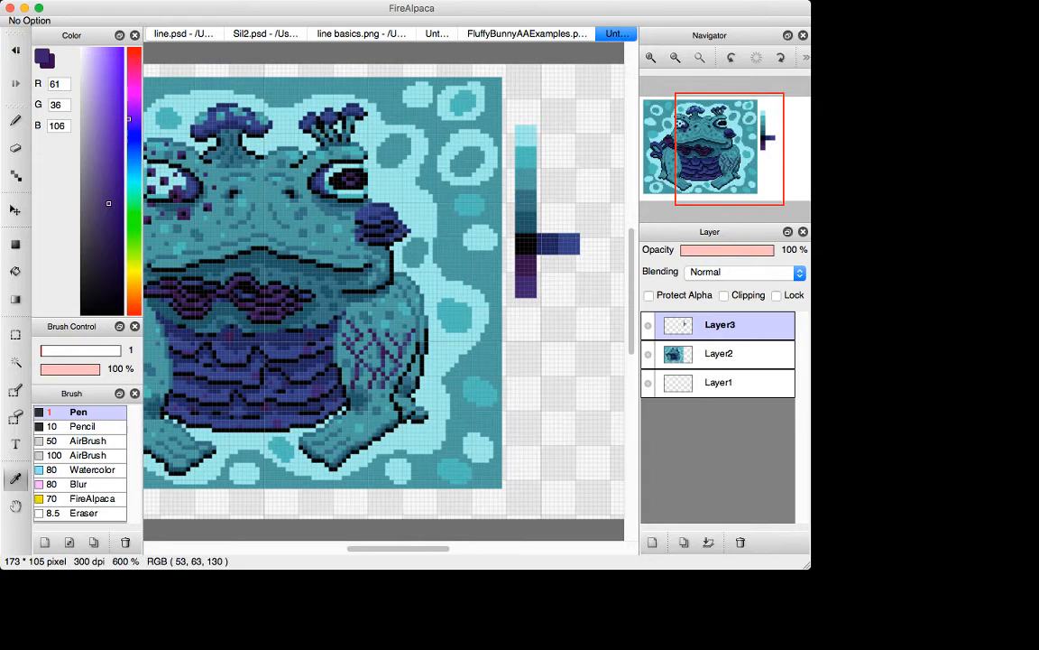
key(x)
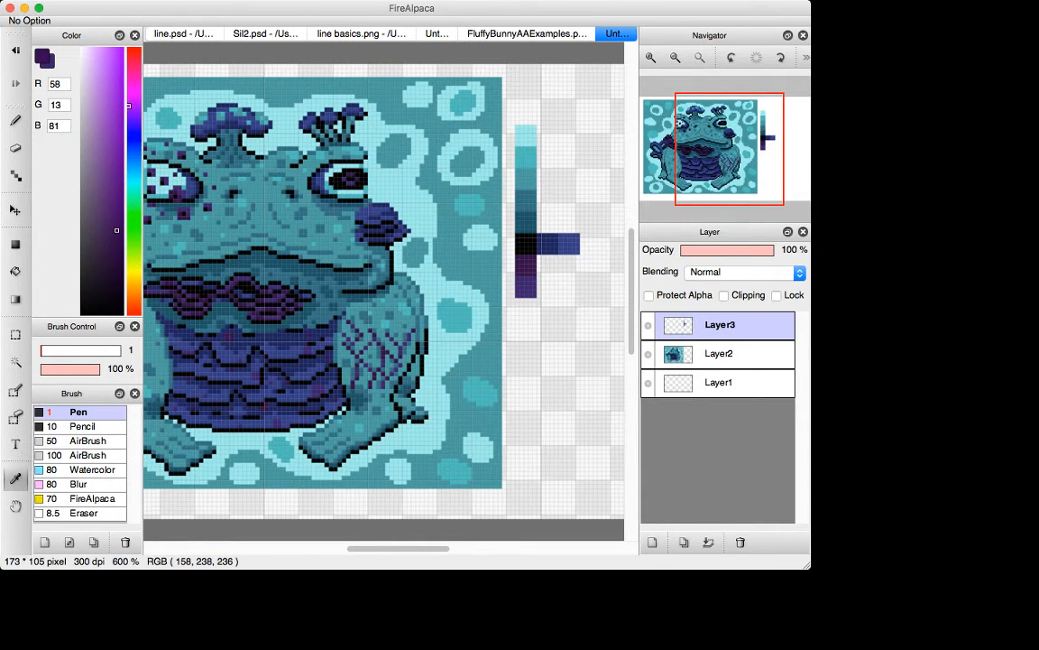
key(x)
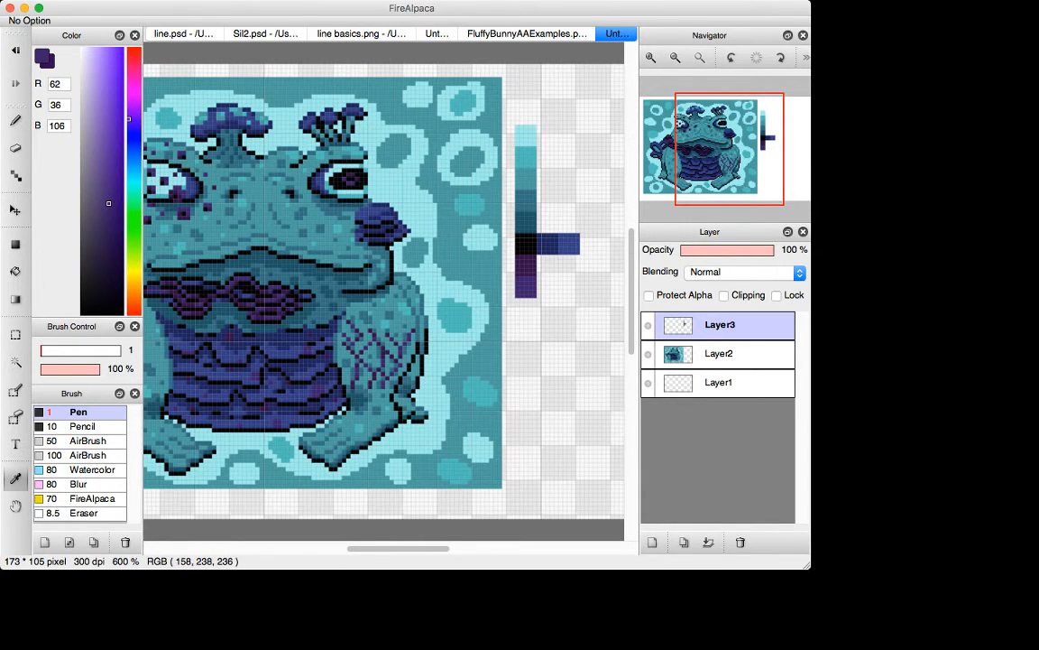
key(x)
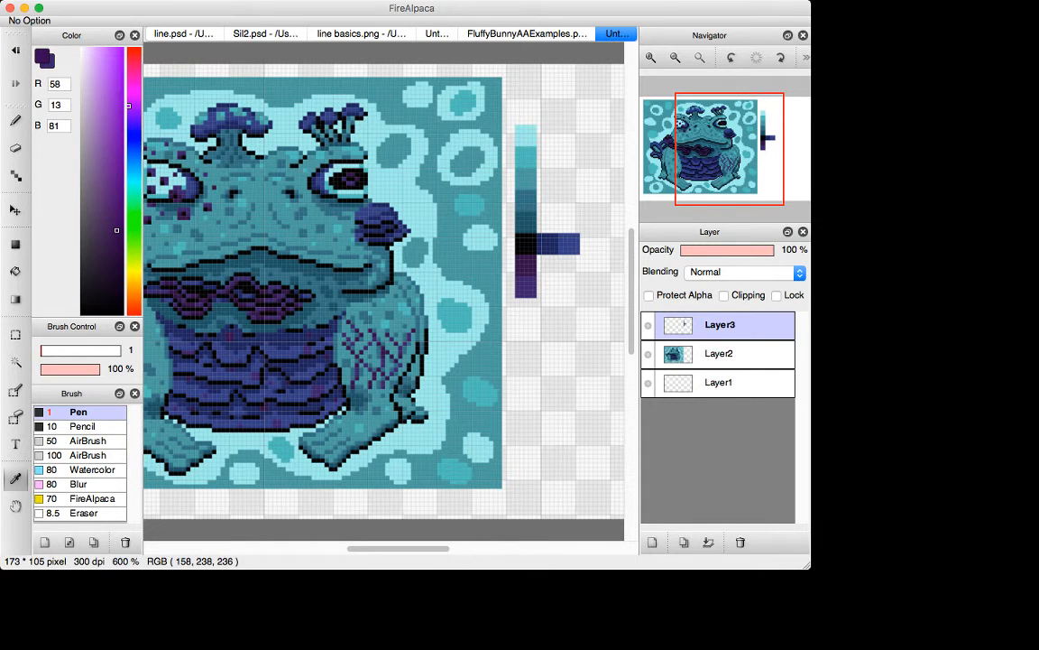
key(x)
key(x)
key(x)
key(x)
key(x)
key(x)
key(x)
key(x)
key(x)
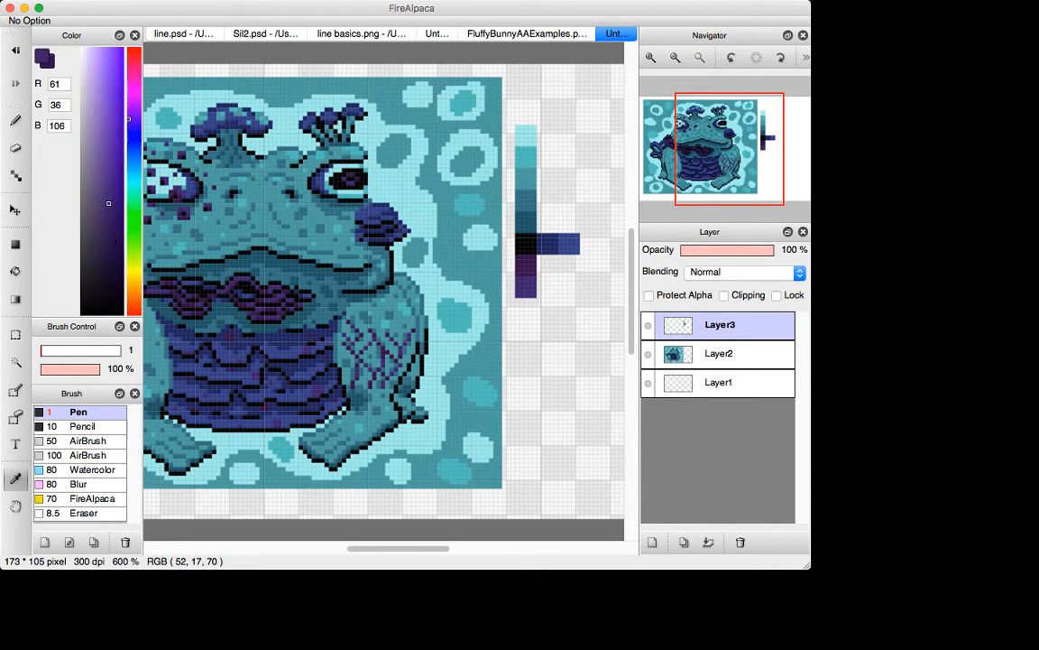
key(x)
key(x)
key(x)
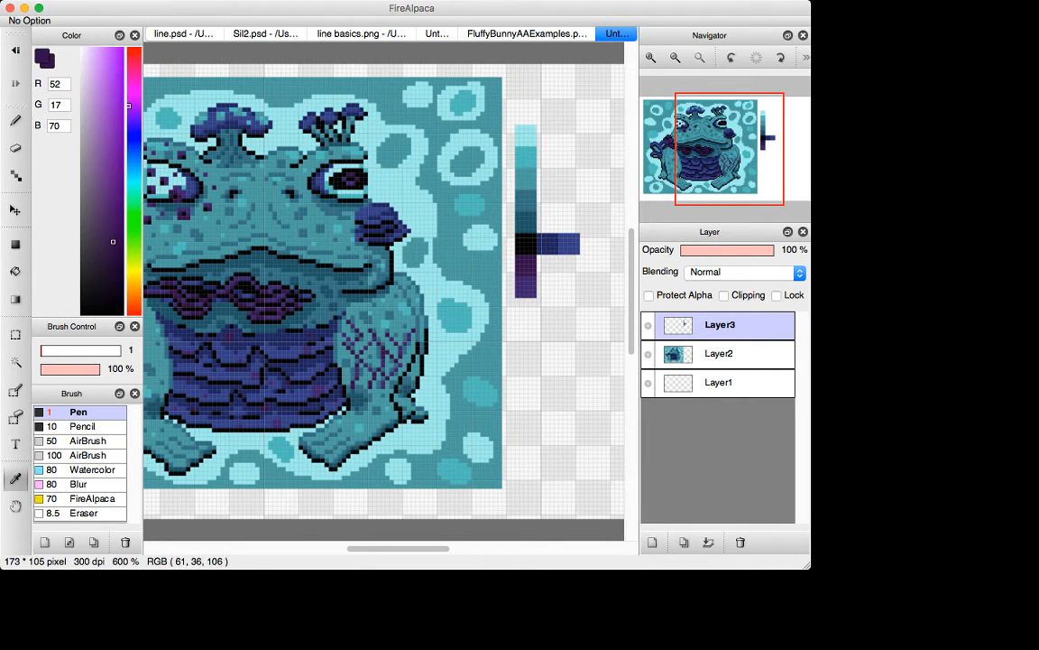
key(x)
key(x)
key(x)
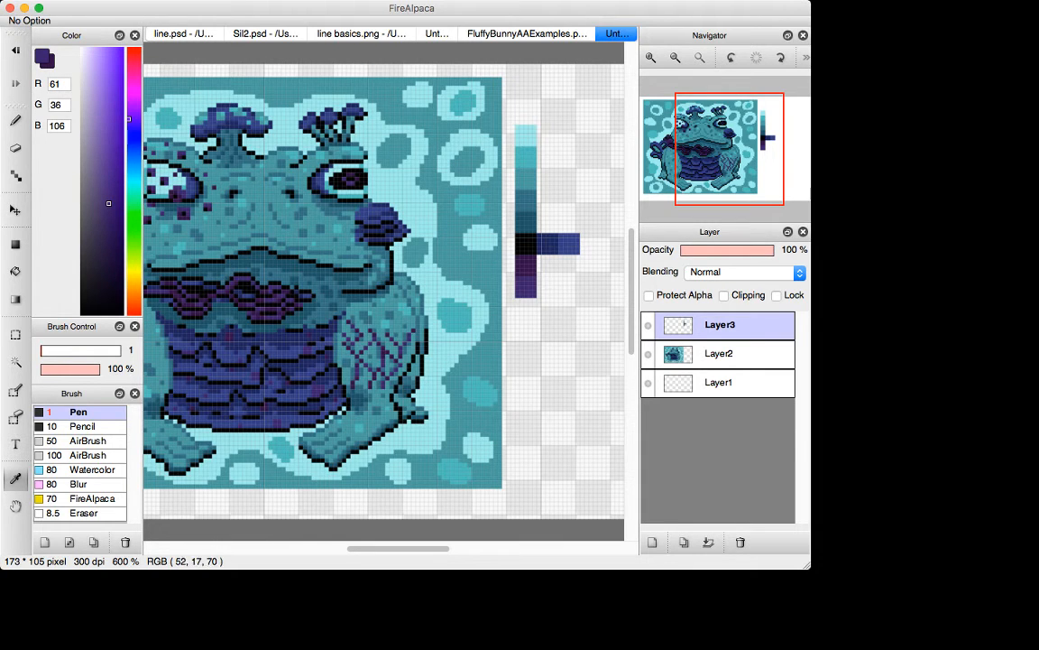
key(x)
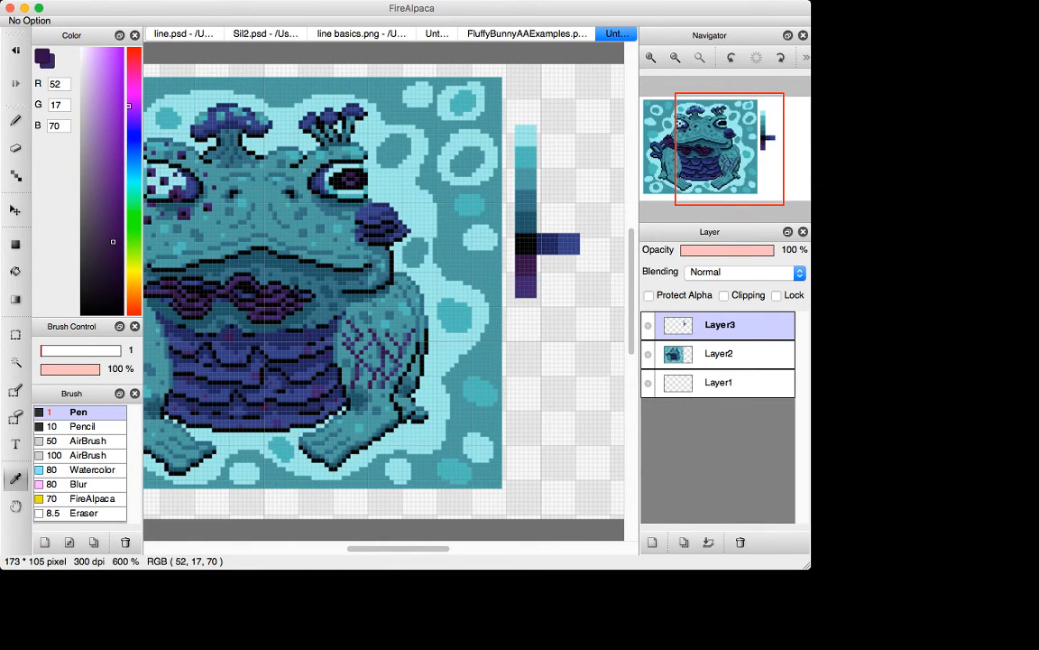
key(x)
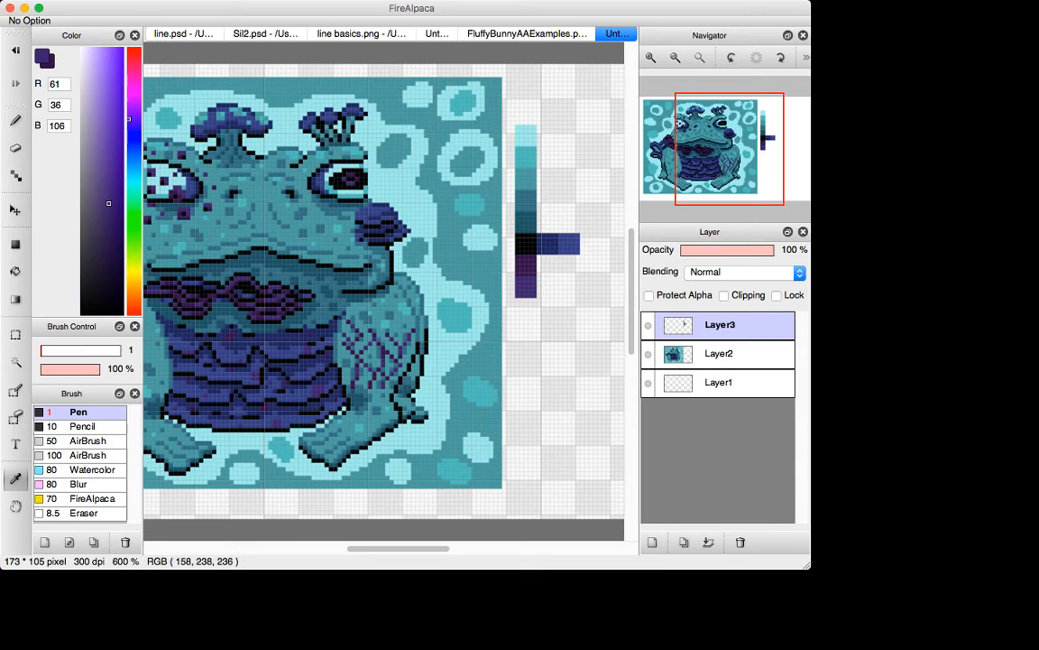
drag(109, 210, 112, 227)
key(x)
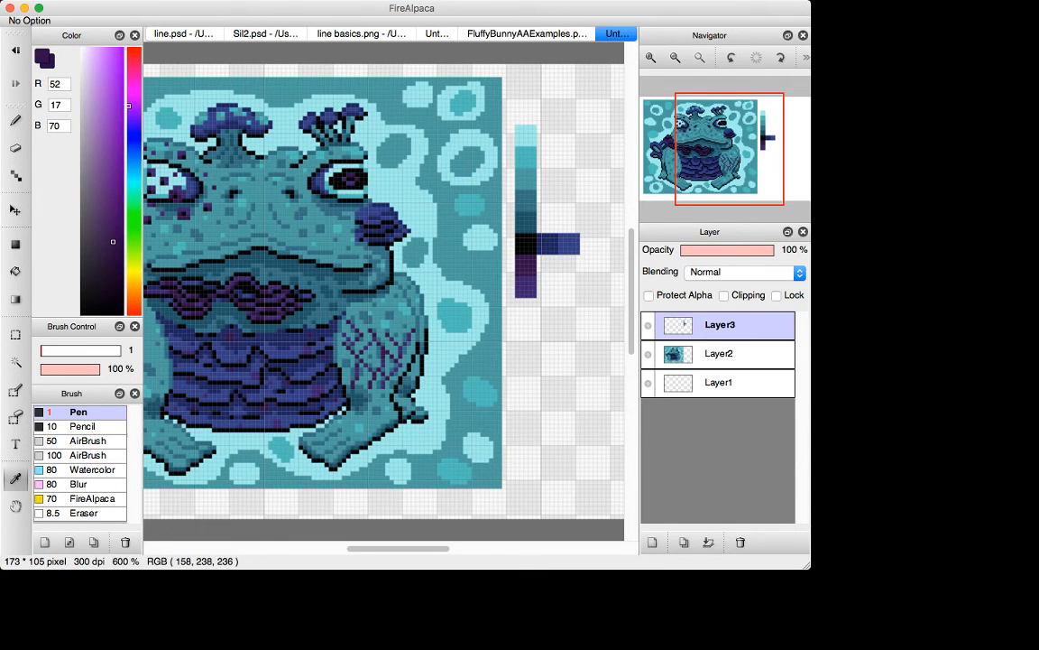
Step: Refill the lower purple swatch with the more saturated (104, 0, 155) and the upper one with (37, 0, 98)
drag(116, 166, 123, 152)
key(g)
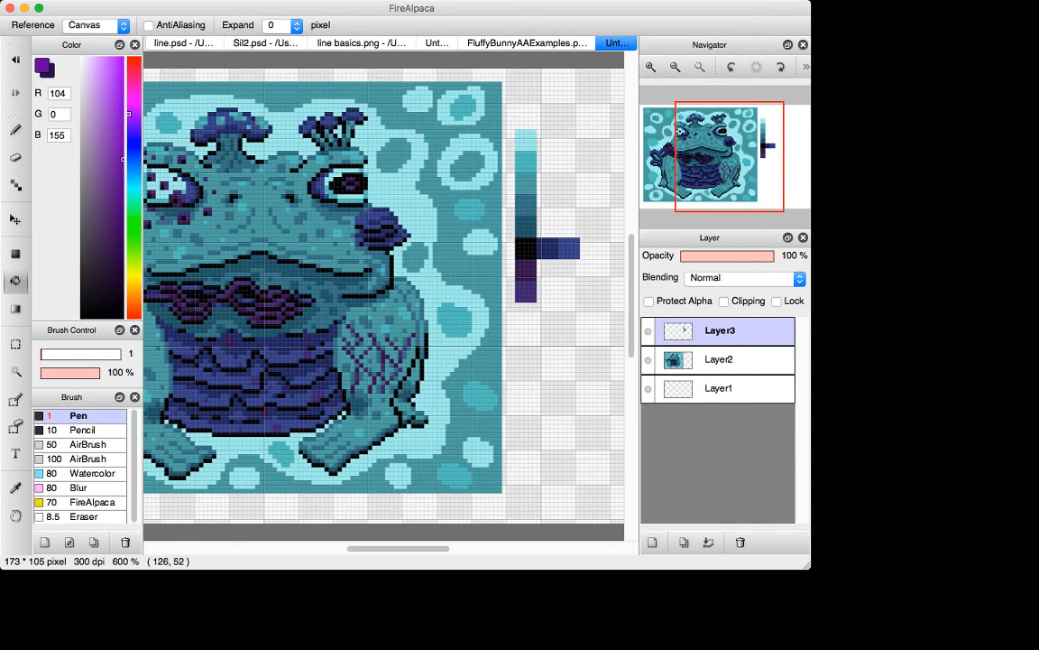
key(x)
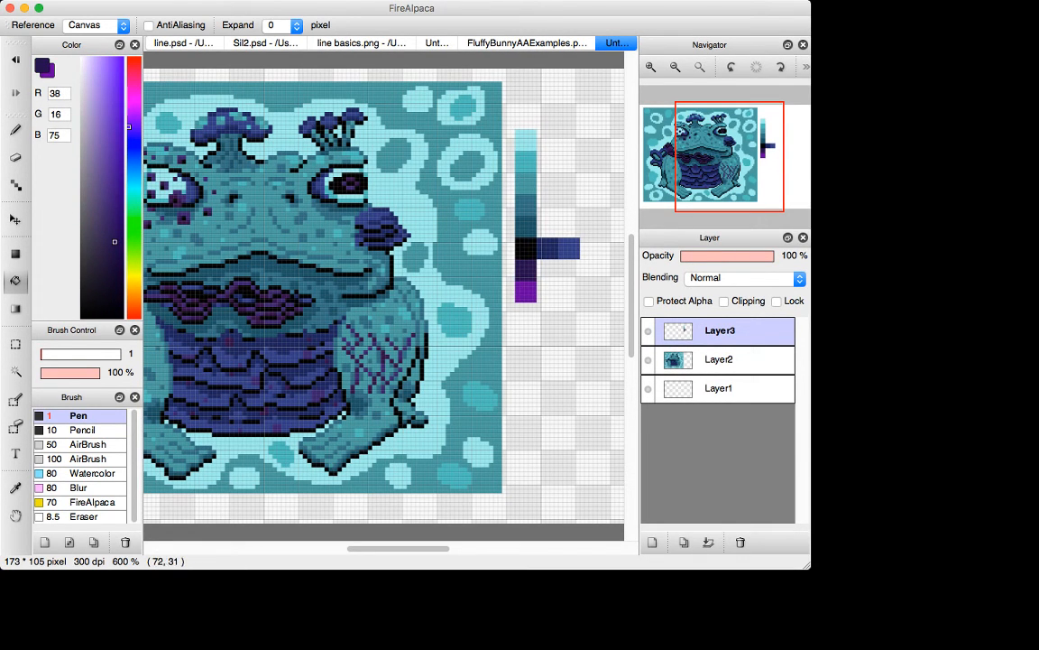
drag(115, 240, 123, 218)
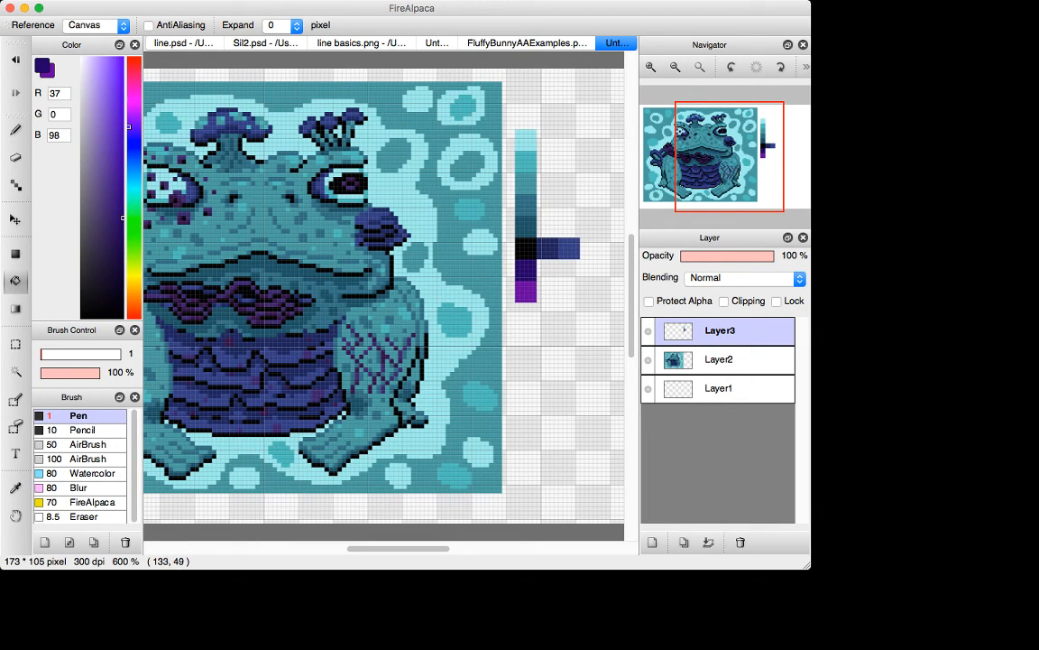
Step: Delete the dark blue swatch beside the black one and move the remaining blue swatch directly beside the upper purple swatch
key(m)
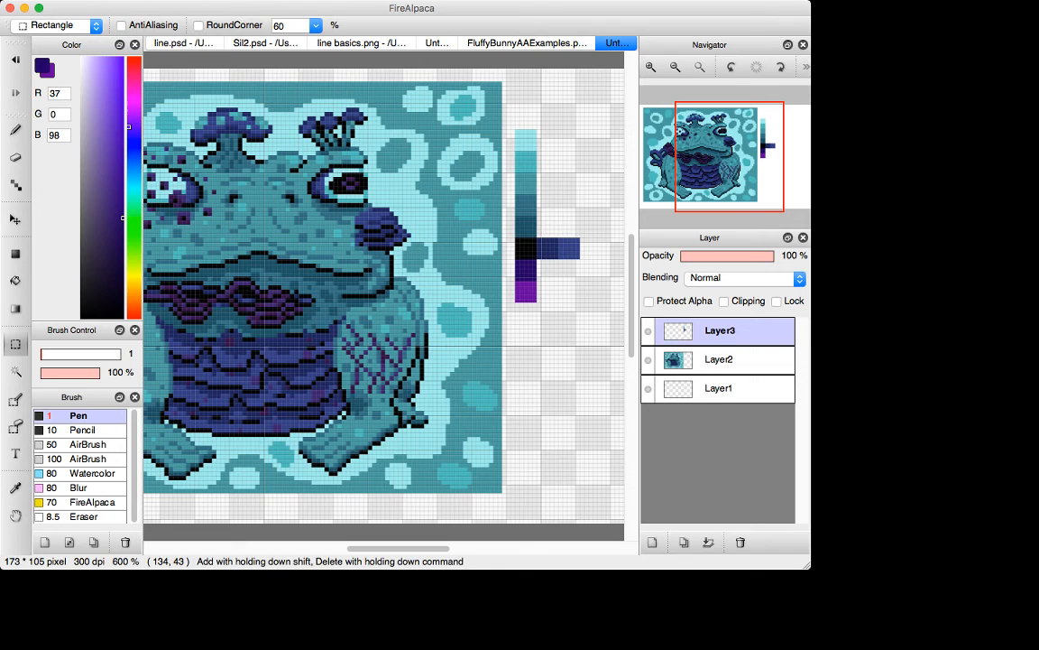
drag(537, 234, 558, 269)
key(Delete)
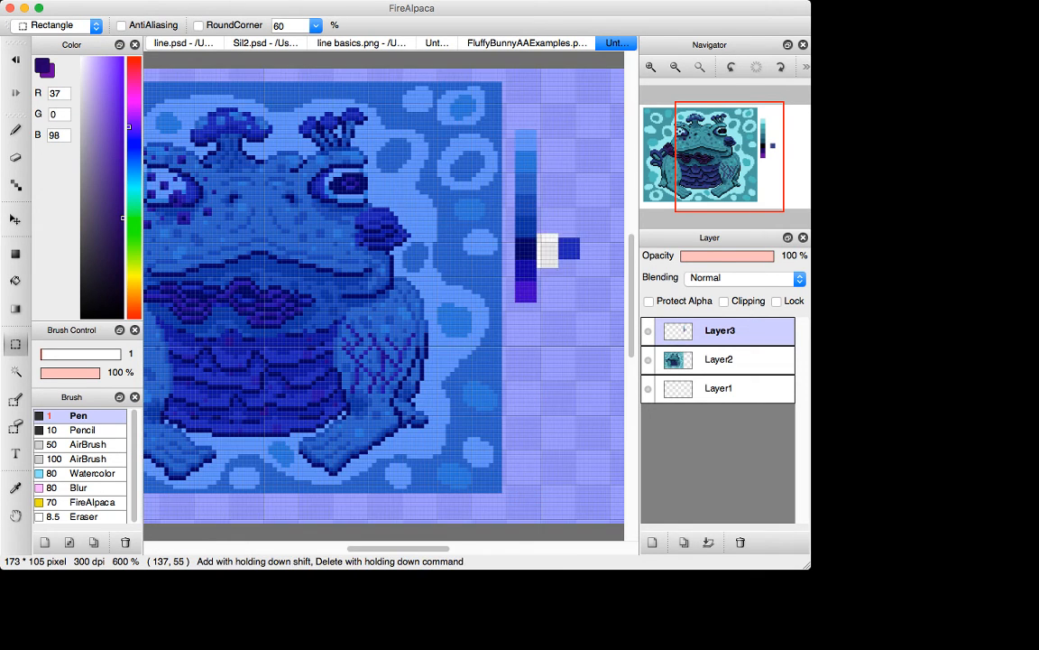
key(super+d)
drag(559, 222, 601, 296)
key(v)
drag(582, 253, 561, 274)
Step: Sample the blue swatch (51, 61, 135) and the dark teal swatch (30, 85, 100) as the two active colors
key(i)
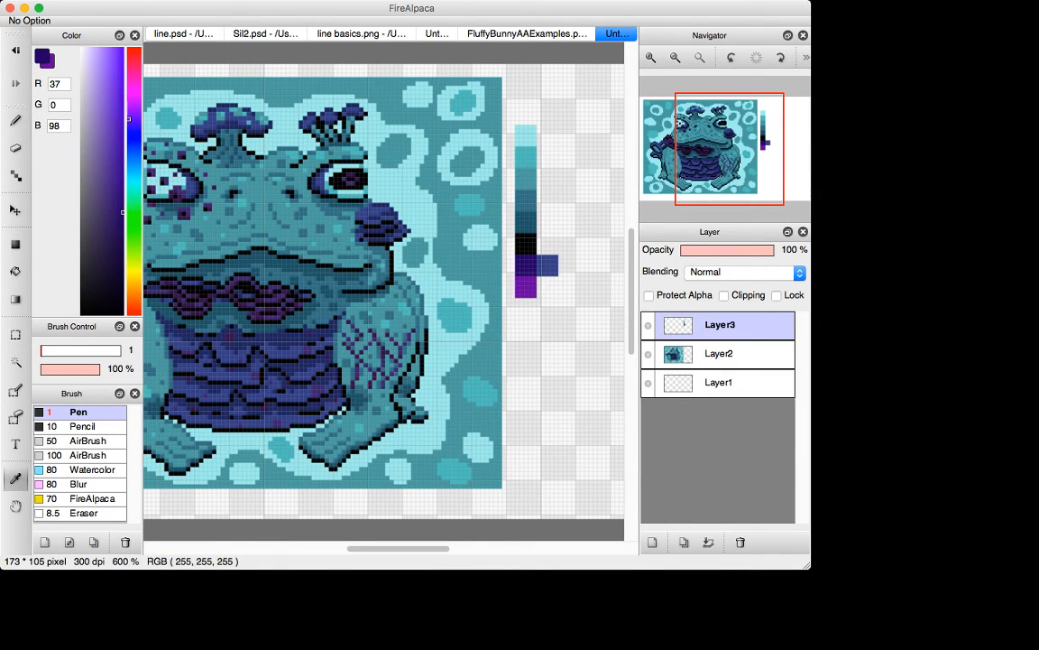
click(548, 265)
click(379, 219)
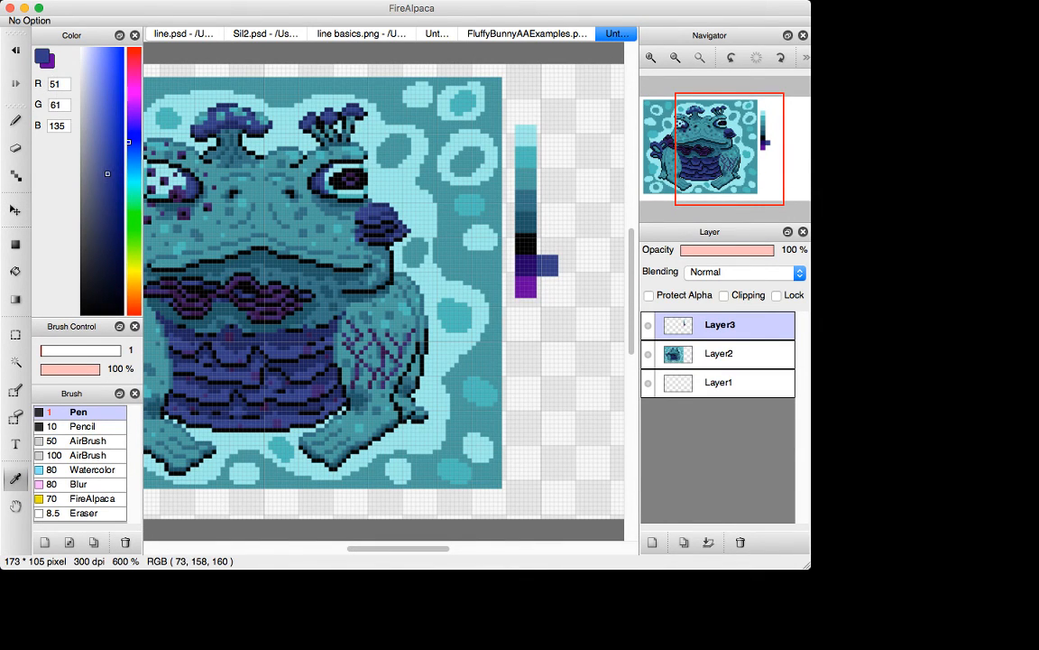
key(g)
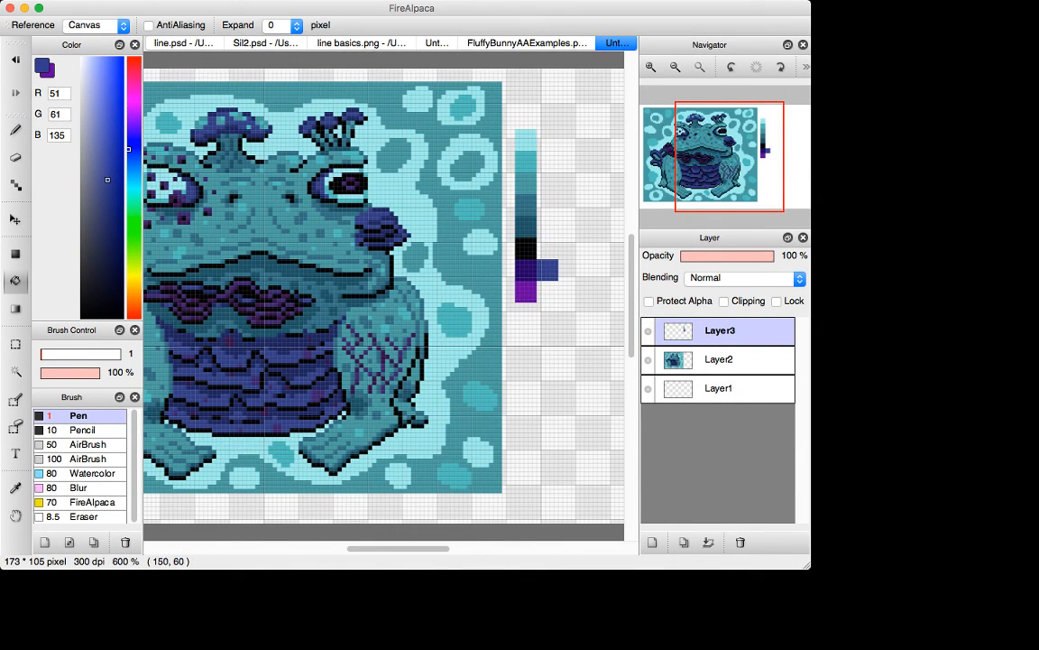
key(i)
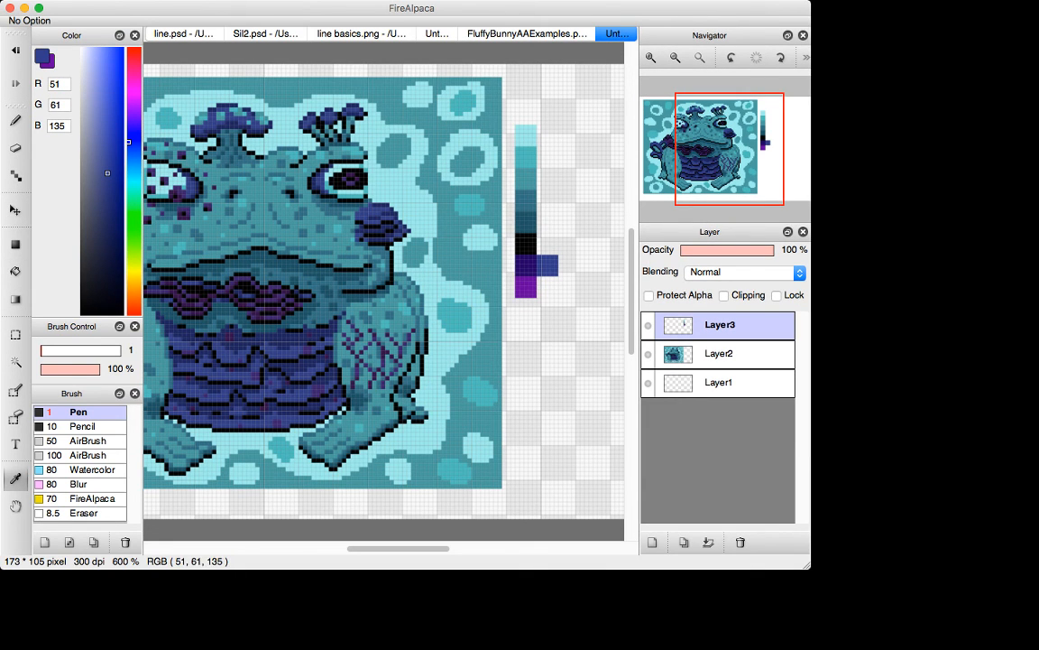
key(x)
click(526, 222)
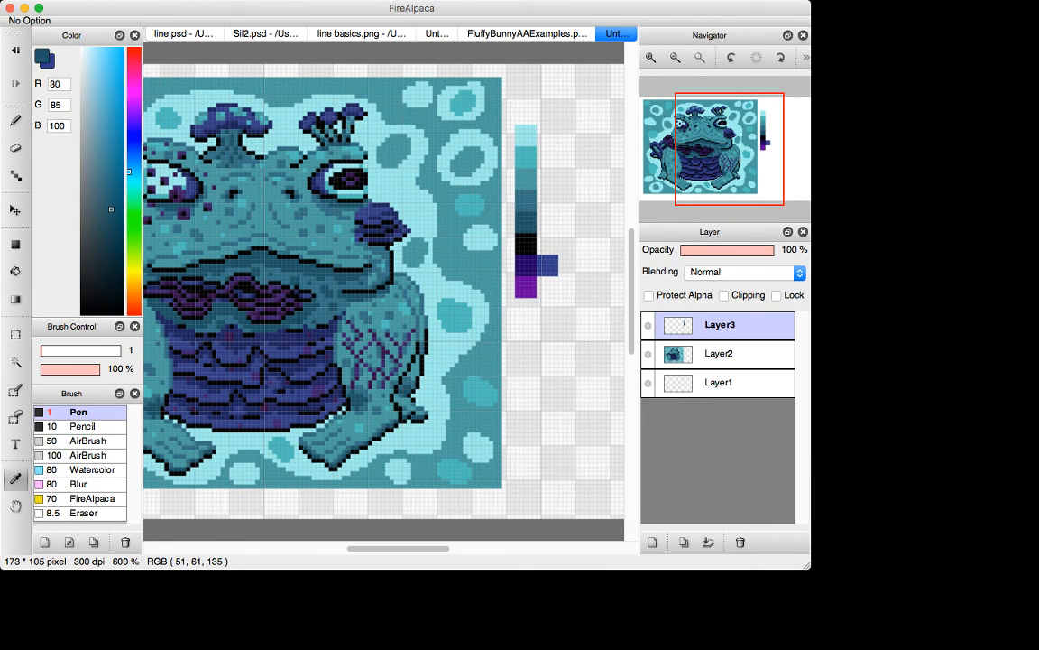
Step: Draw a short vertical linear foreground-to-background gradient from the blue to the dark teal on Layer3
key(x)
key(g)
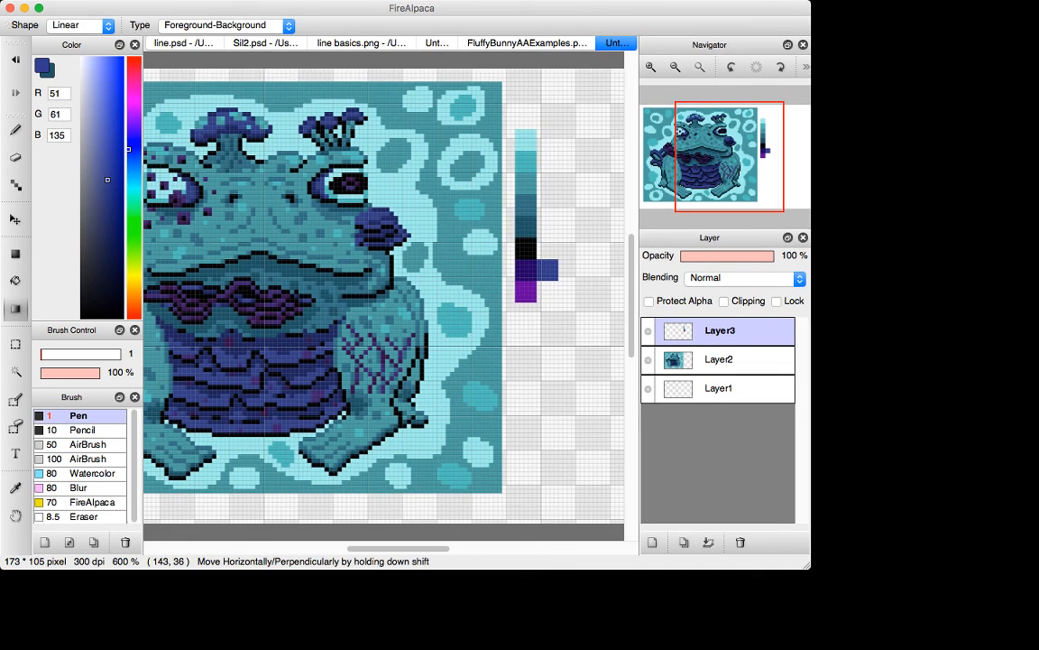
key(super+plus)
key(super+plus)
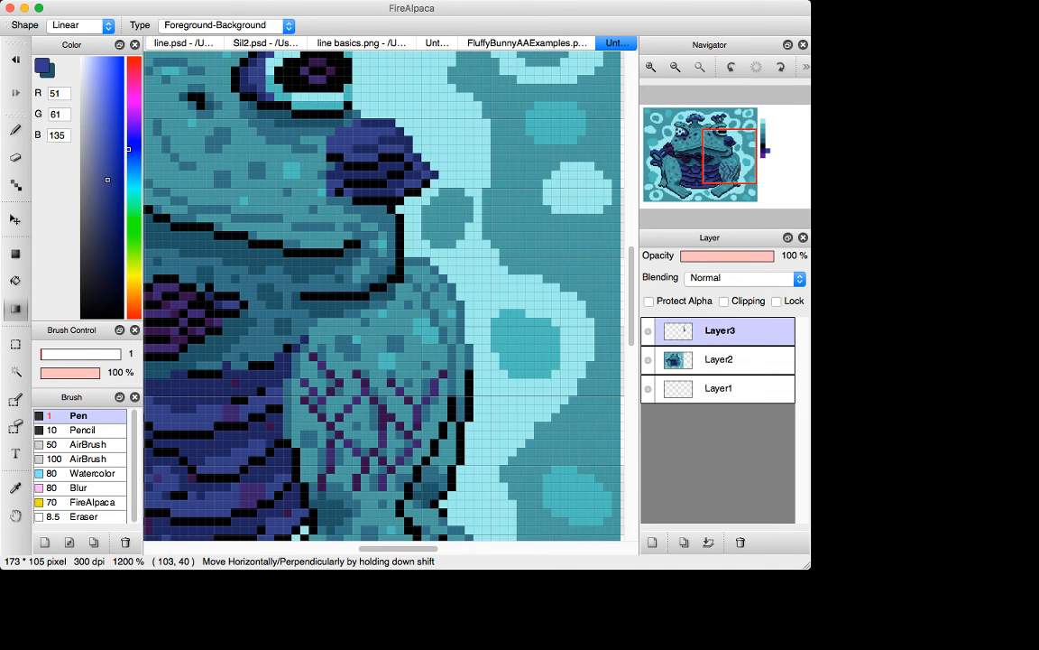
drag(499, 190, 499, 222)
Step: Sample the intermediate blue (40, 73, 117) from the gradient's transition and undo the gradient
key(i)
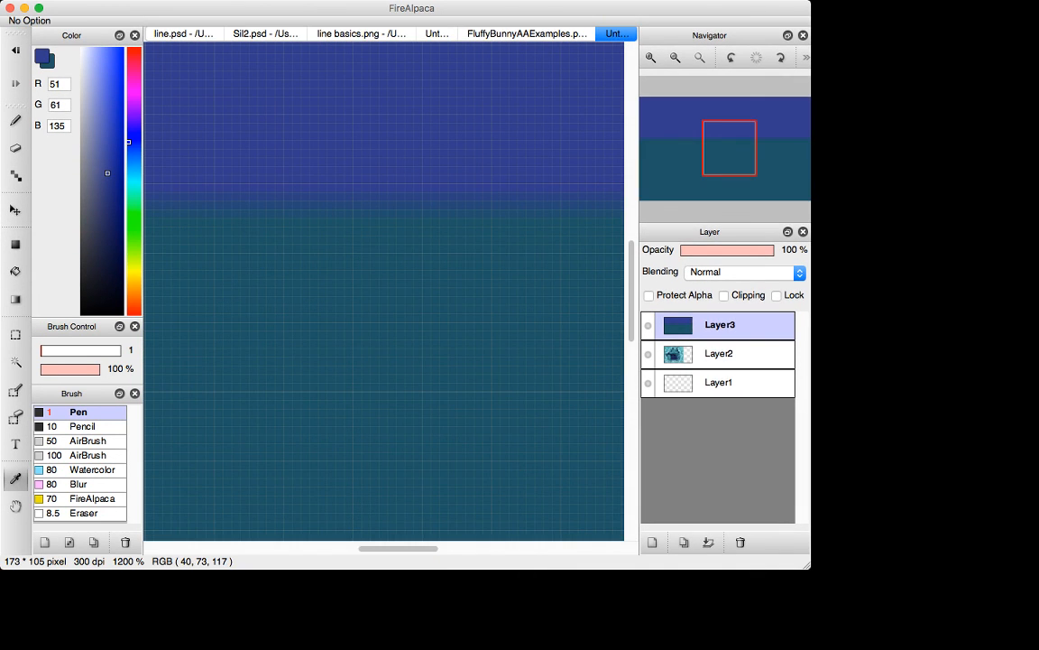
key(super+z)
key(super+minus)
key(super+minus)
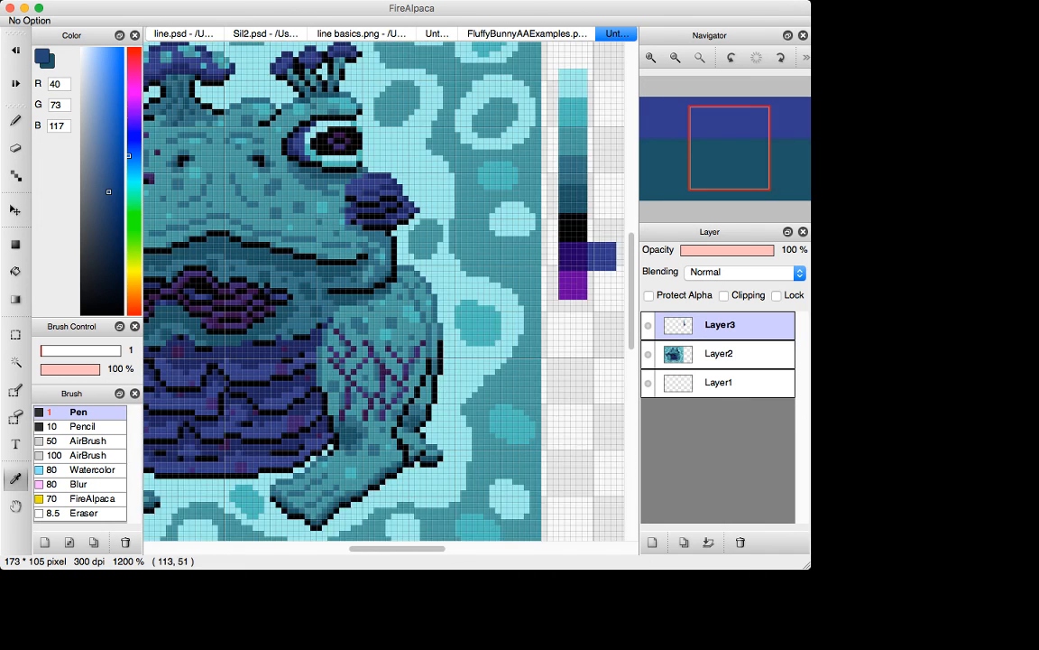
Step: Draw a swatch of the sampled intermediate blue (40, 73, 117) beside the blue swatch with the 1-pixel Dot tool
key(d)
drag(569, 263, 565, 263)
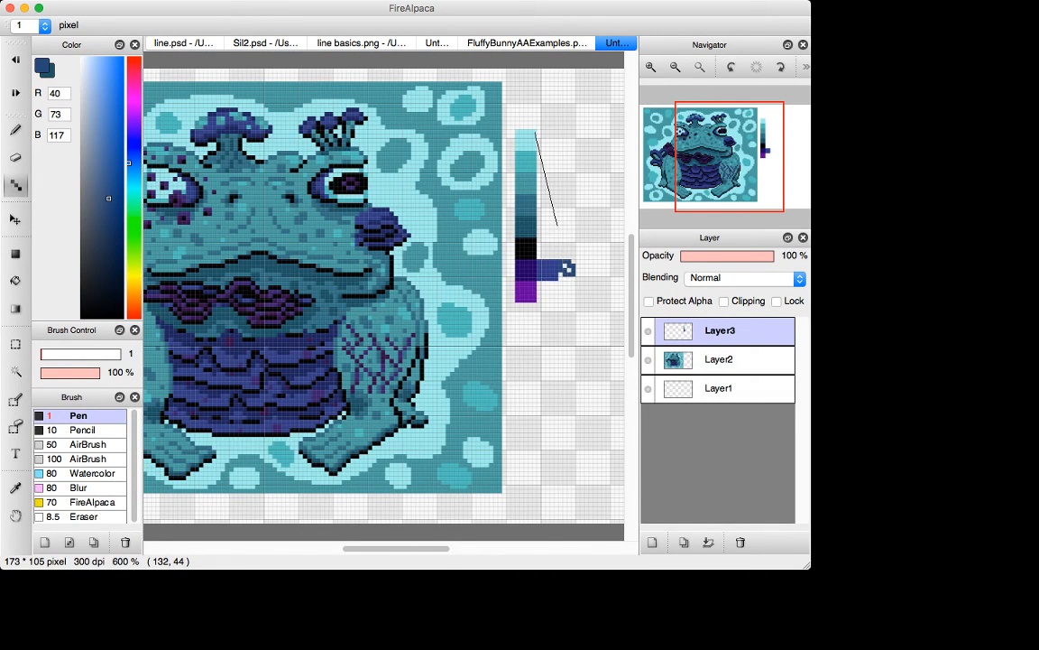